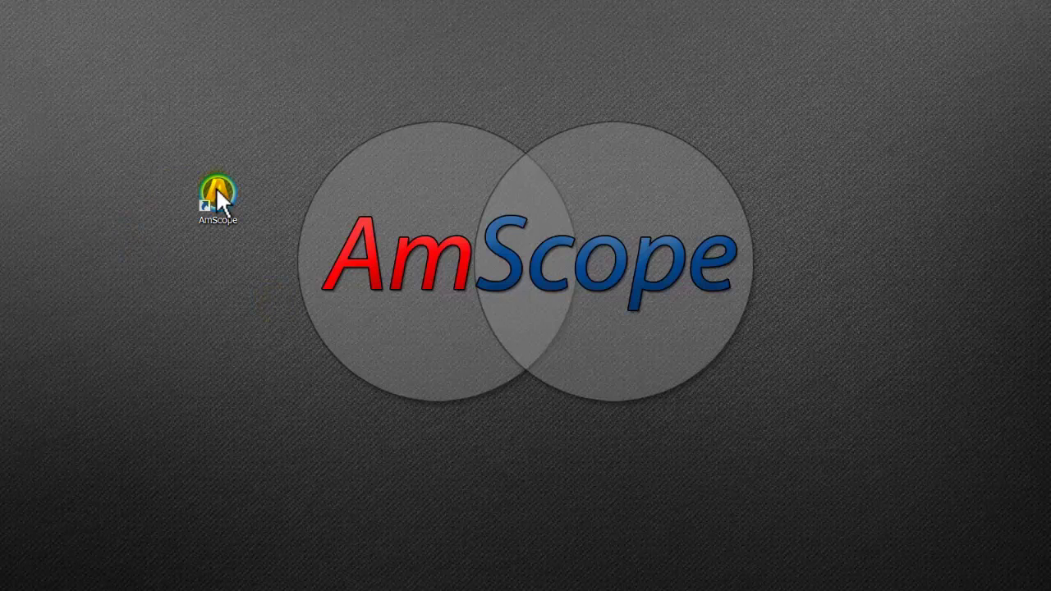
# - Launch AmScope and view the software version in the About information
pyautogui.click(220, 197)
pyautogui.click(259, 287)
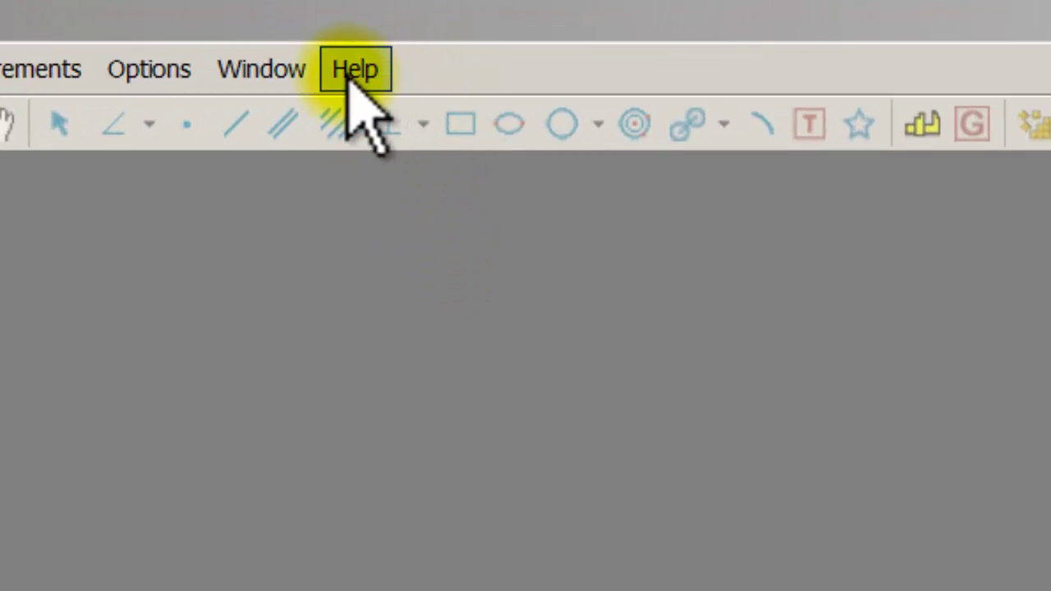
pyautogui.click(353, 71)
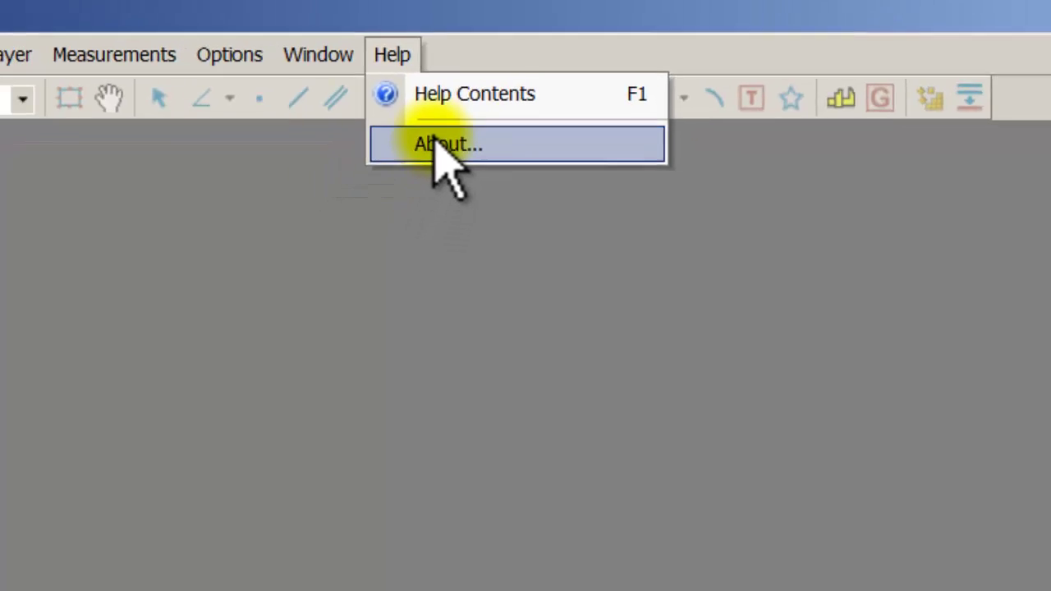
pyautogui.click(439, 145)
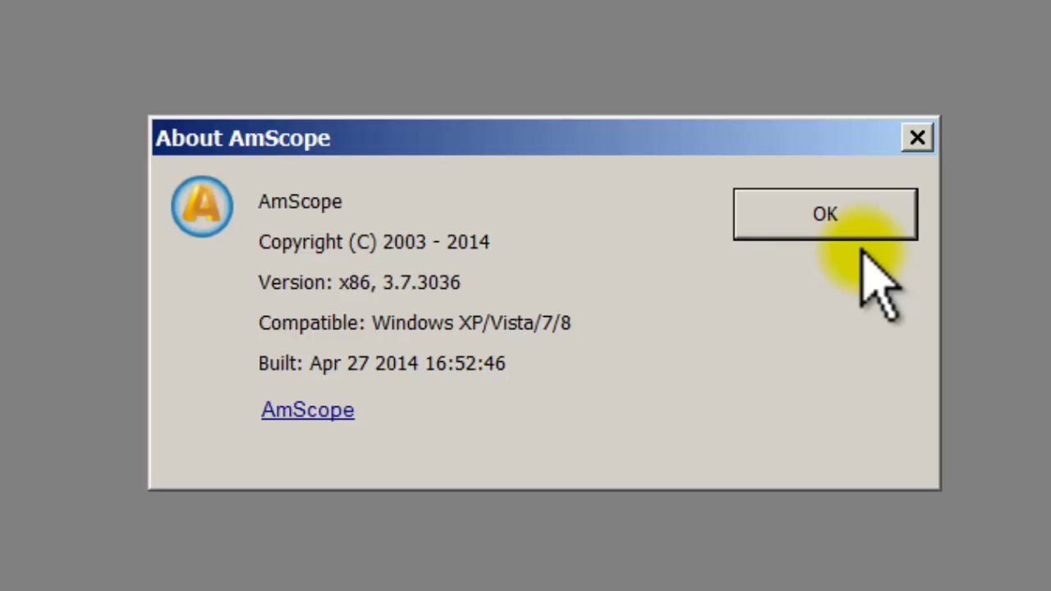
pyautogui.click(874, 217)
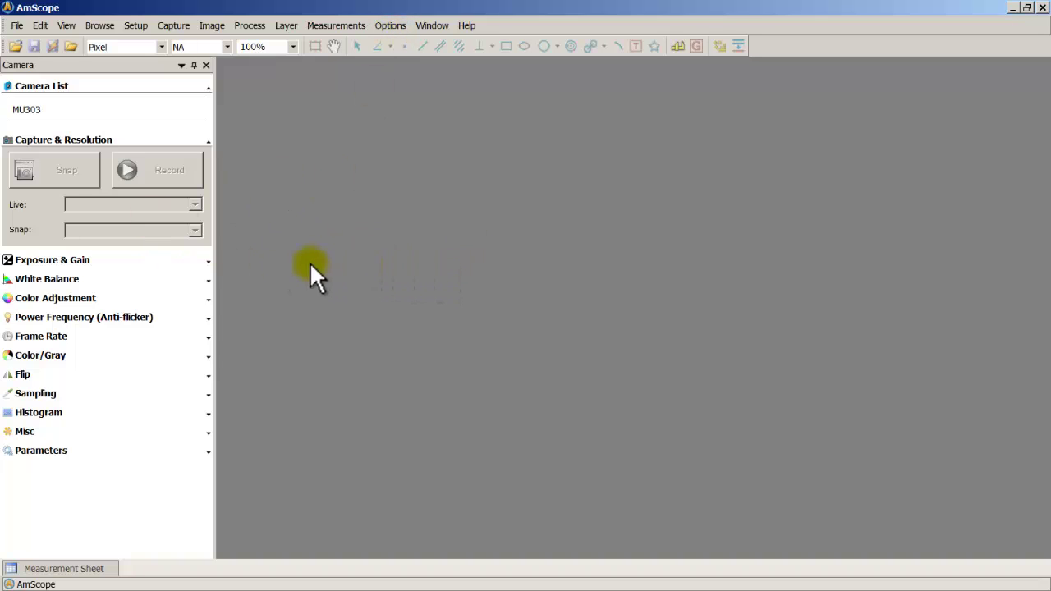
# - Collapse the Capture & Resolution settings and delete the 40X entry from the magnification list
pyautogui.click(209, 145)
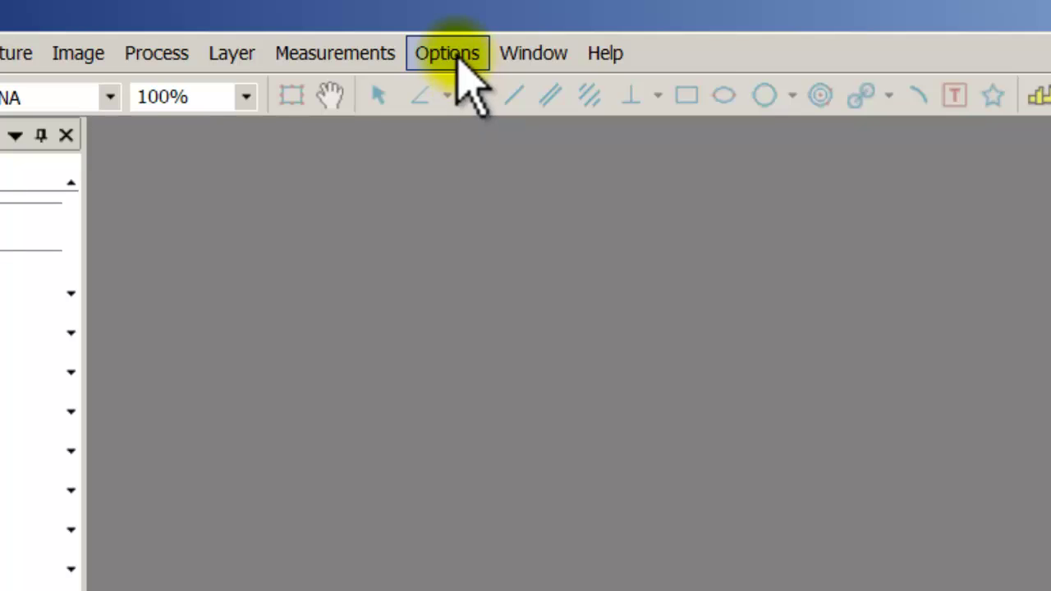
pyautogui.click(459, 54)
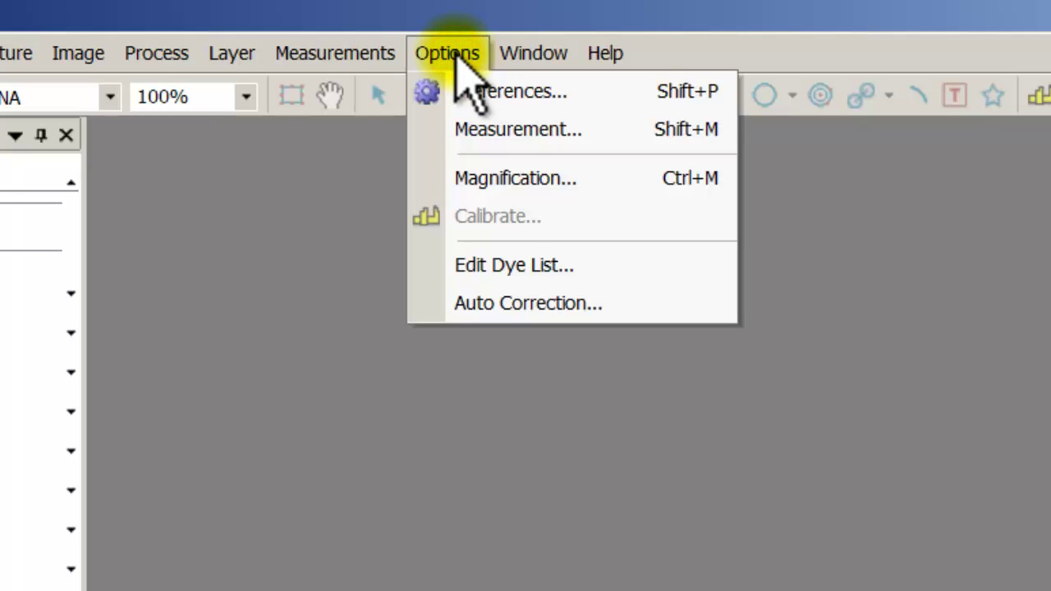
pyautogui.click(542, 170)
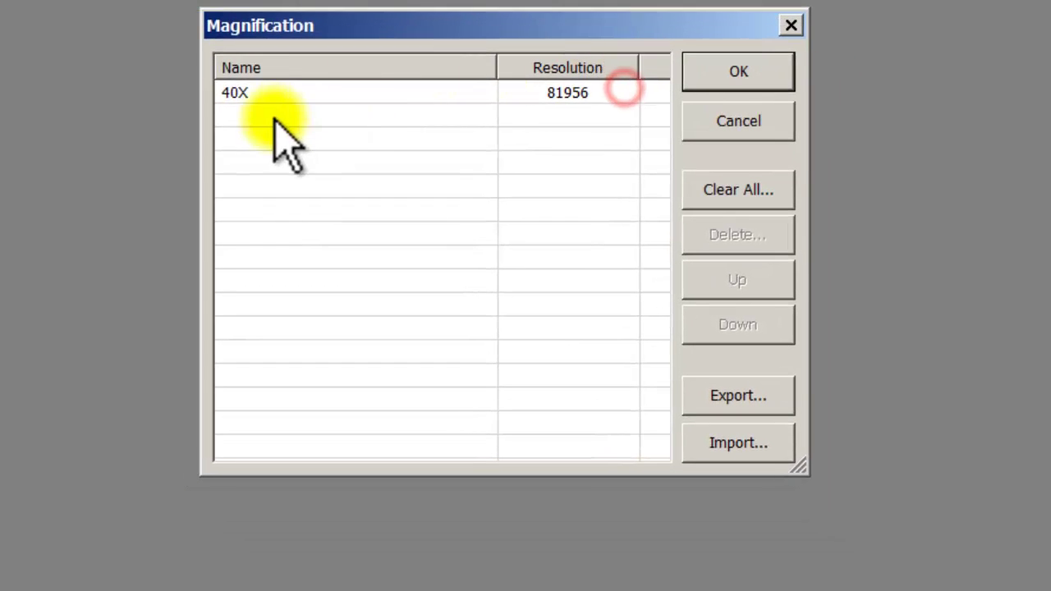
pyautogui.click(271, 91)
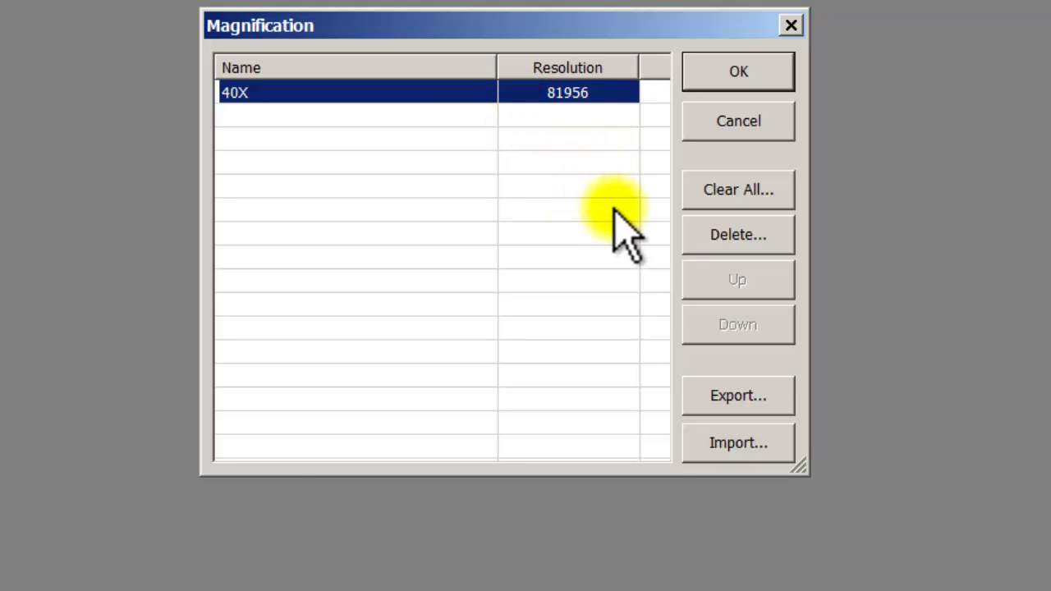
pyautogui.click(722, 235)
pyautogui.moveTo(558, 206); pyautogui.dragTo(478, 182)
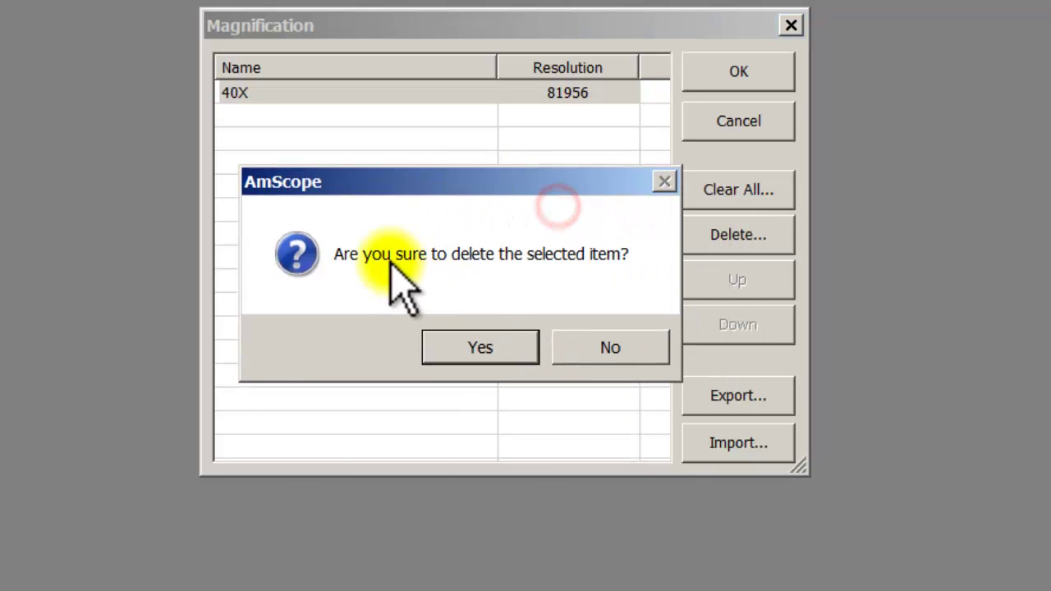
pyautogui.click(480, 349)
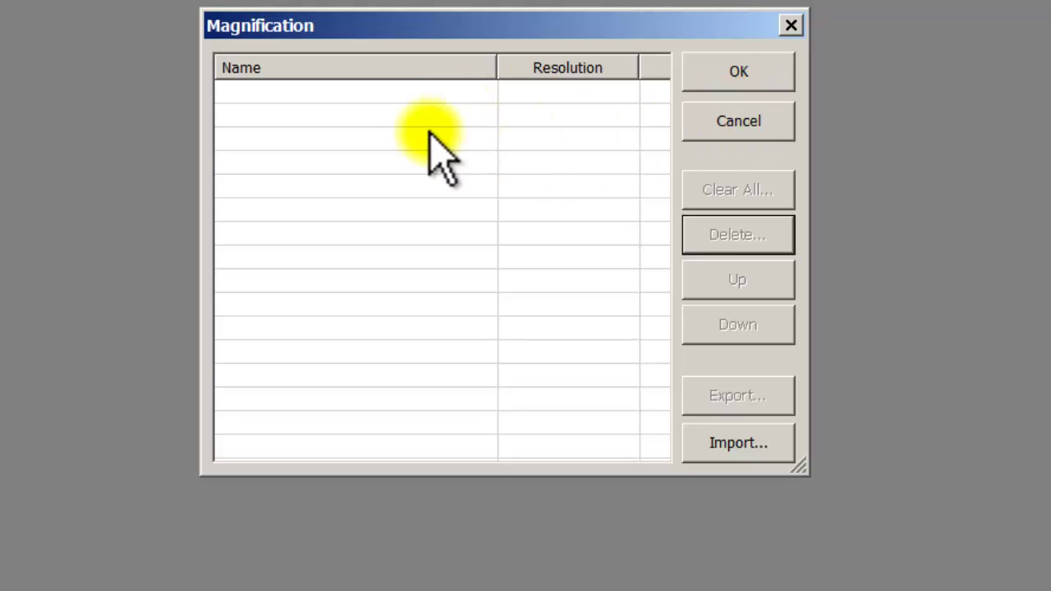
pyautogui.click(733, 70)
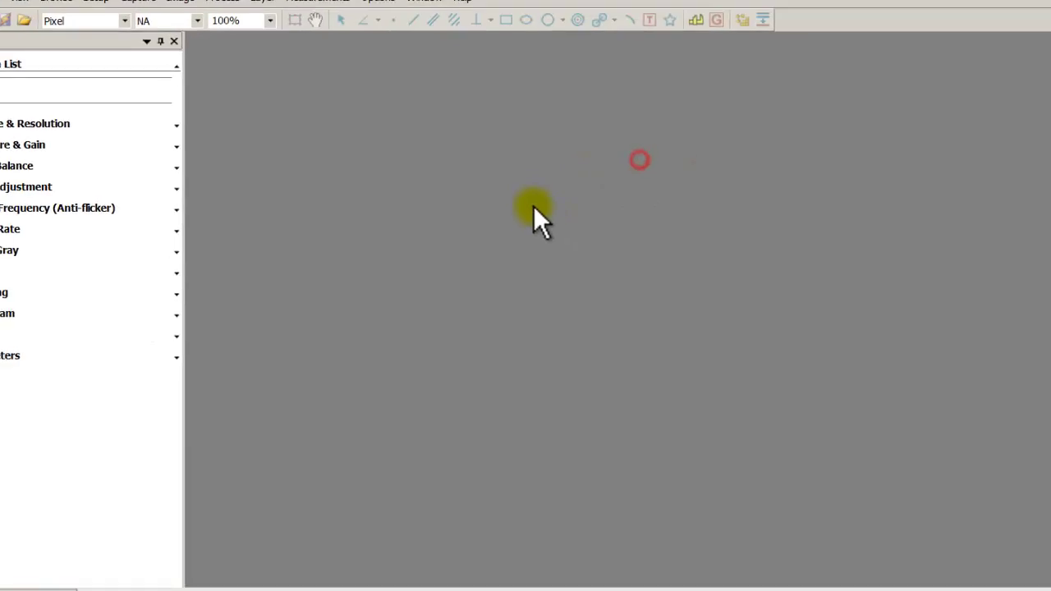
# - Reopen the magnification list to check for remaining calibration entries, and close it
pyautogui.click(364, 40)
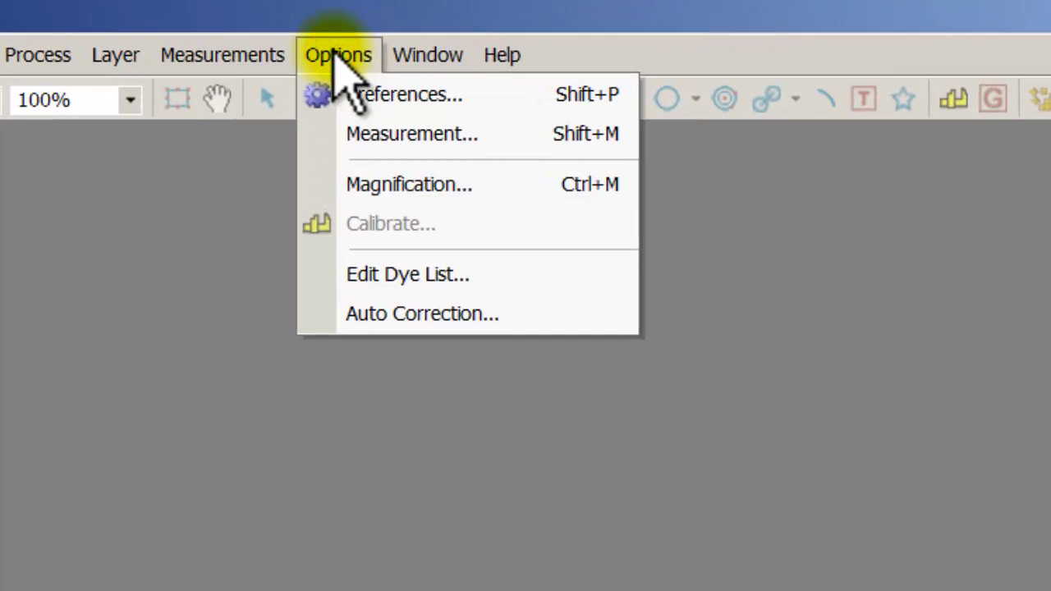
pyautogui.click(422, 182)
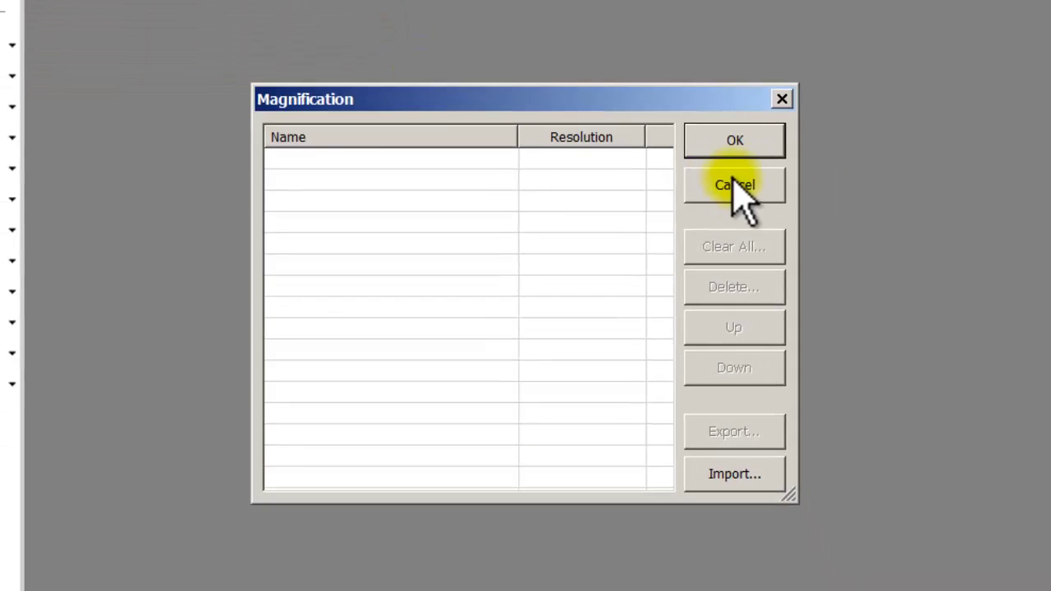
pyautogui.click(507, 164)
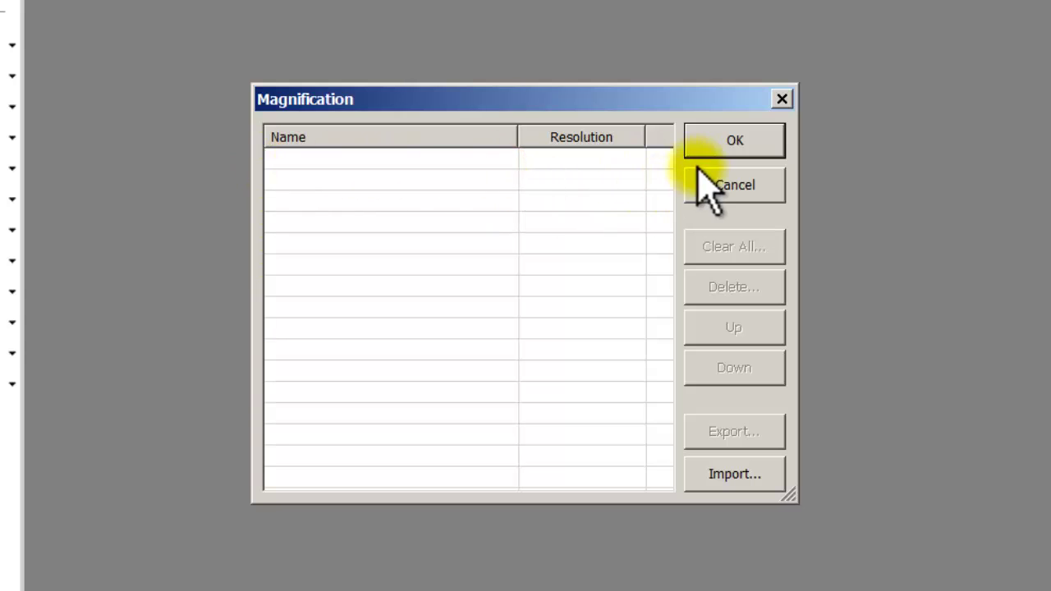
pyautogui.click(732, 143)
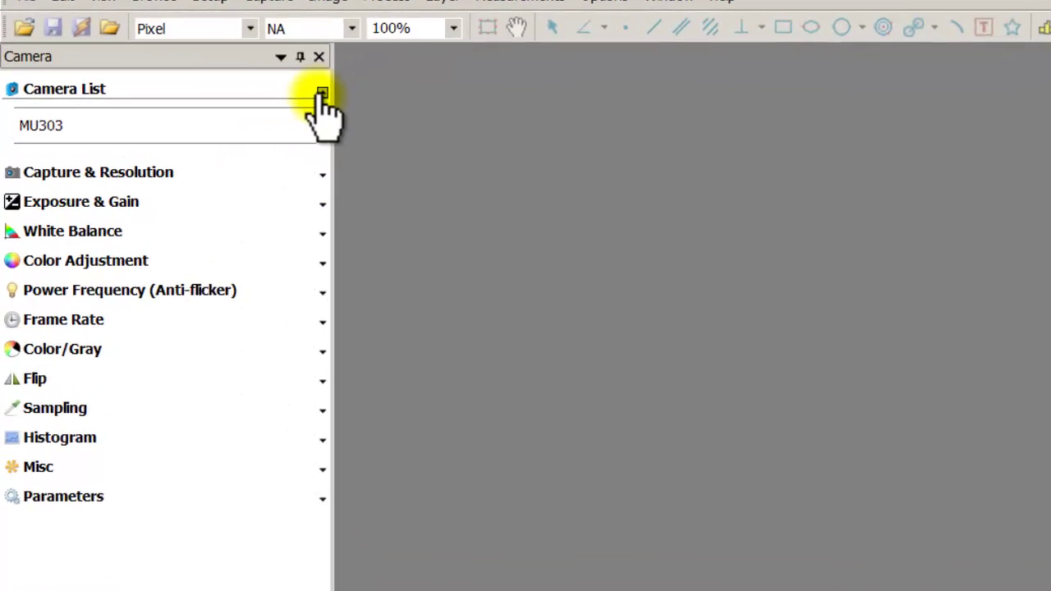
# - Start the live video from the MU303 camera in the camera list
pyautogui.click(321, 95)
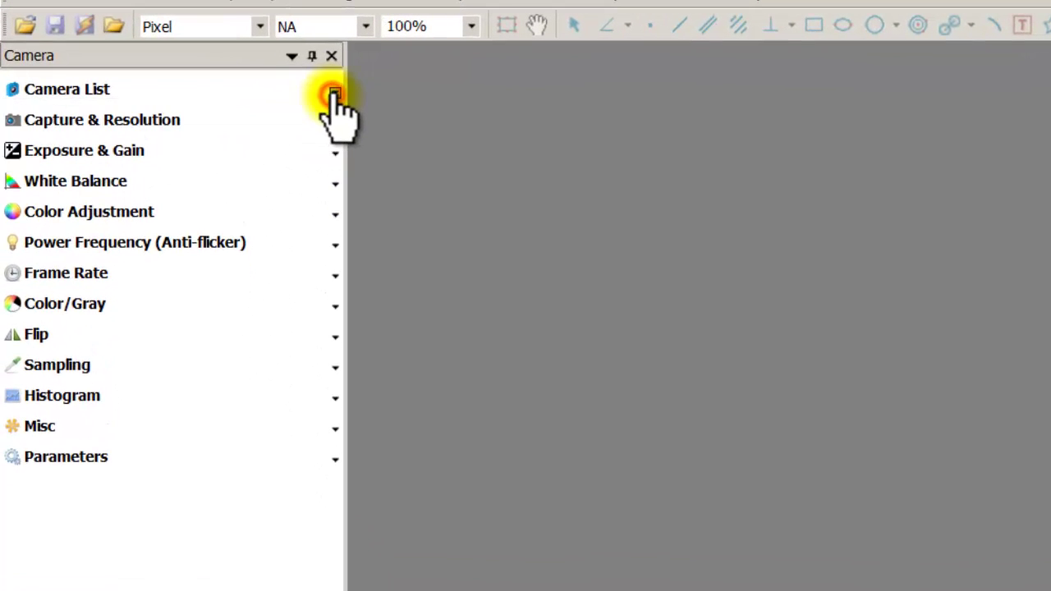
pyautogui.click(321, 94)
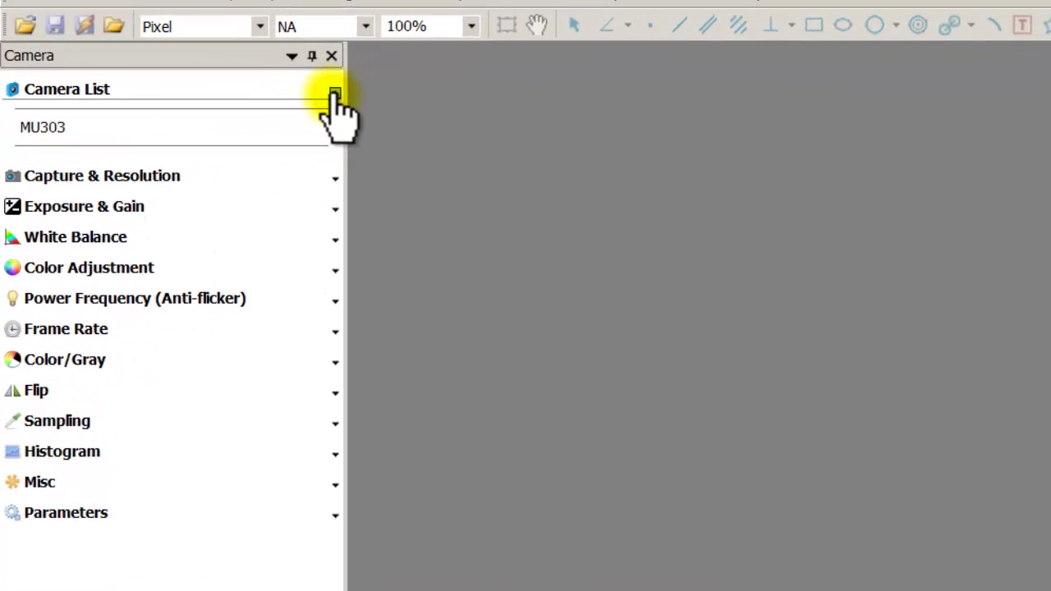
pyautogui.click(50, 130)
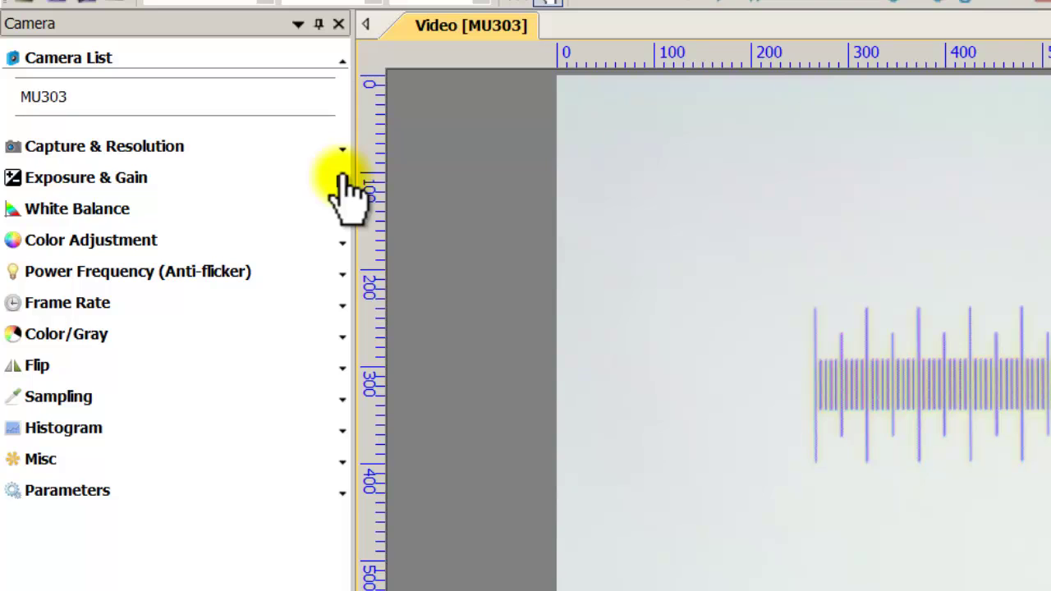
# - Turn off Auto Exposure for the camera and set the exposure time to 1.482 ms
pyautogui.click(341, 178)
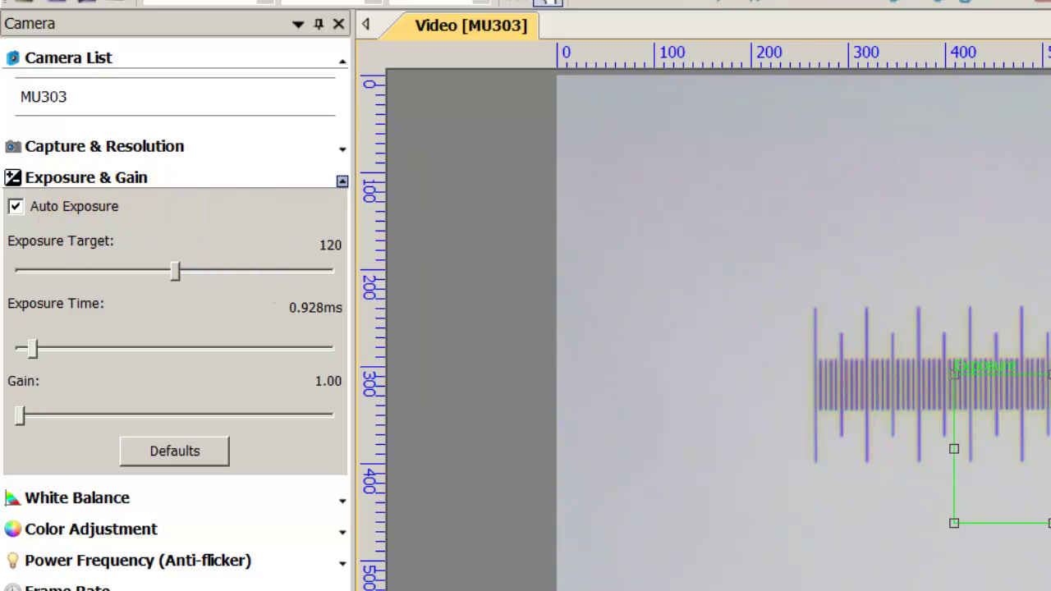
pyautogui.click(342, 180)
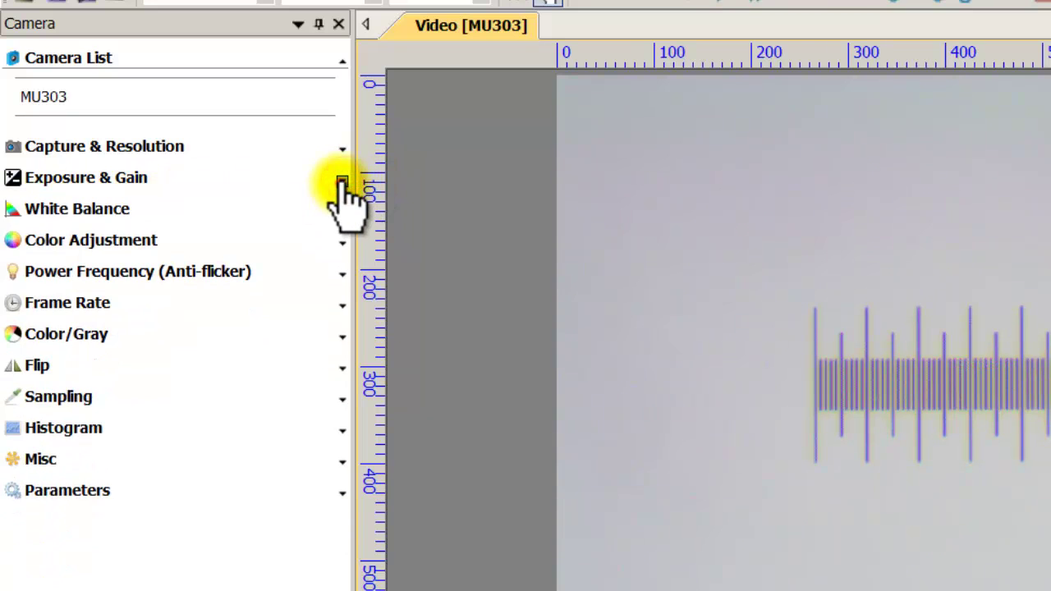
pyautogui.click(342, 180)
pyautogui.click(36, 208)
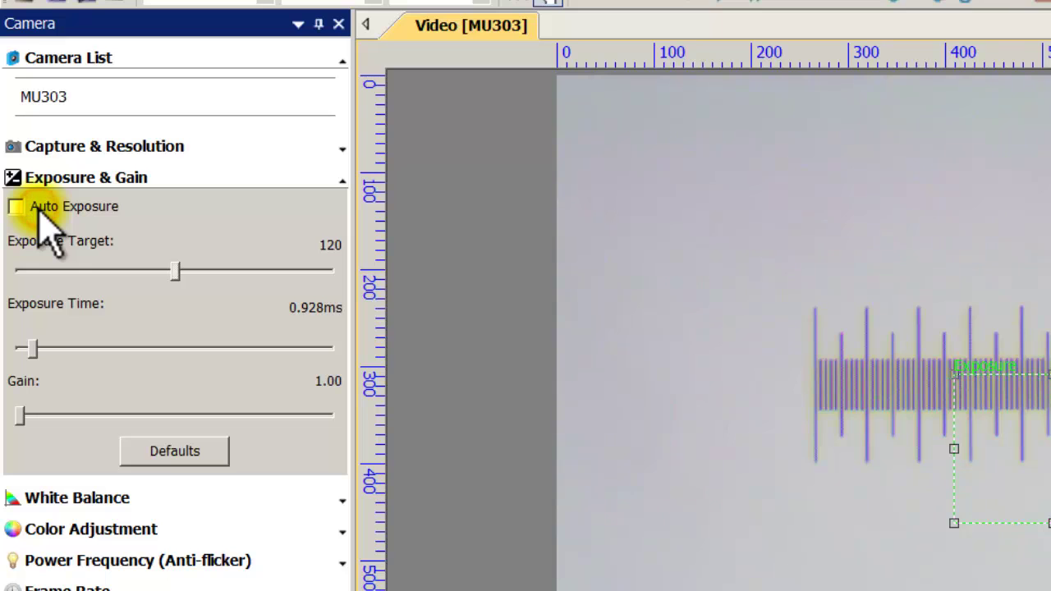
pyautogui.click(51, 207)
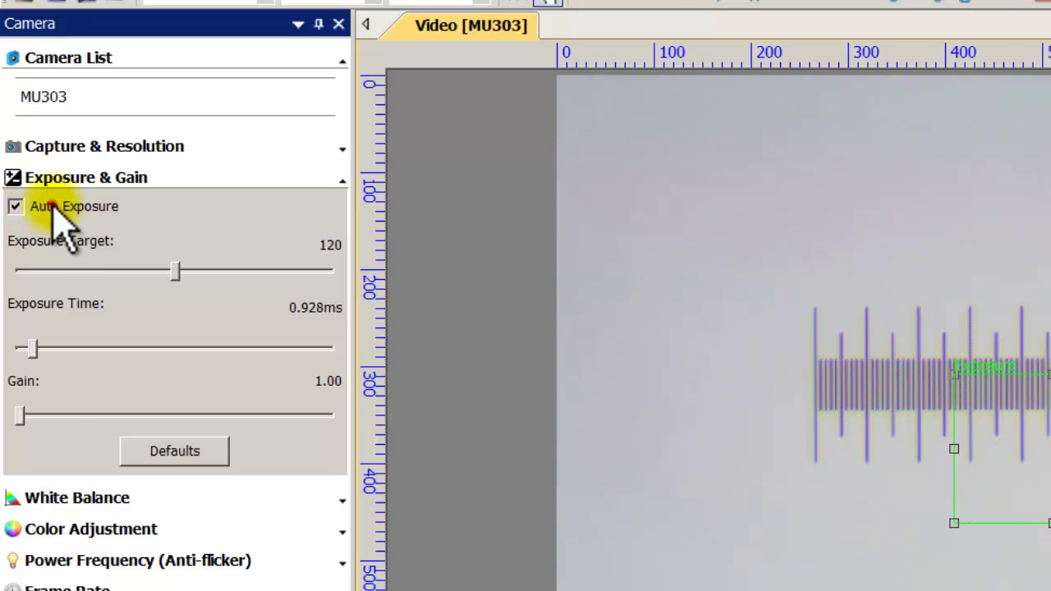
pyautogui.click(52, 206)
pyautogui.moveTo(33, 350); pyautogui.dragTo(37, 348)
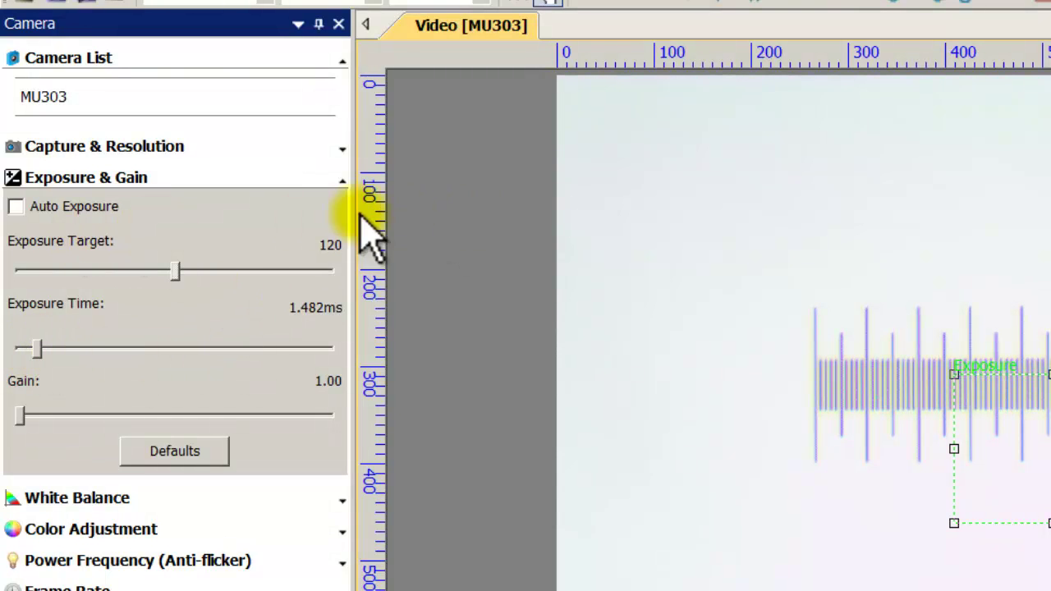
# - Move the exposure region to the left end of the micrometer scale and collapse the Exposure & Gain settings
pyautogui.moveTo(1032, 441); pyautogui.dragTo(807, 493)
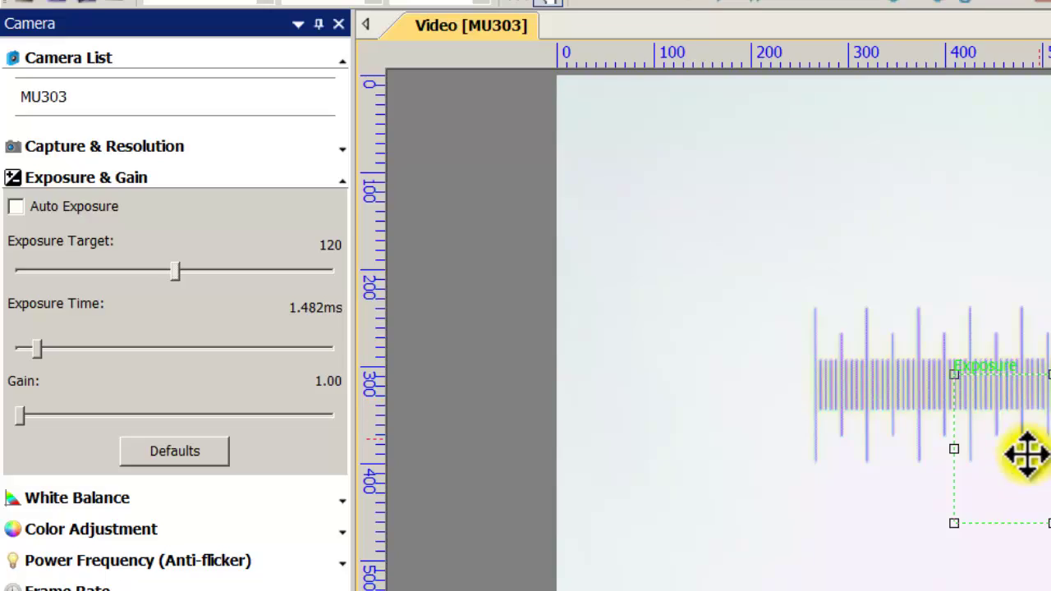
pyautogui.moveTo(491, 350)
pyautogui.mouseDown()
pyautogui.moveTo(452, 361)
pyautogui.moveTo(440, 342)
pyautogui.moveTo(481, 352)
pyautogui.mouseUp()
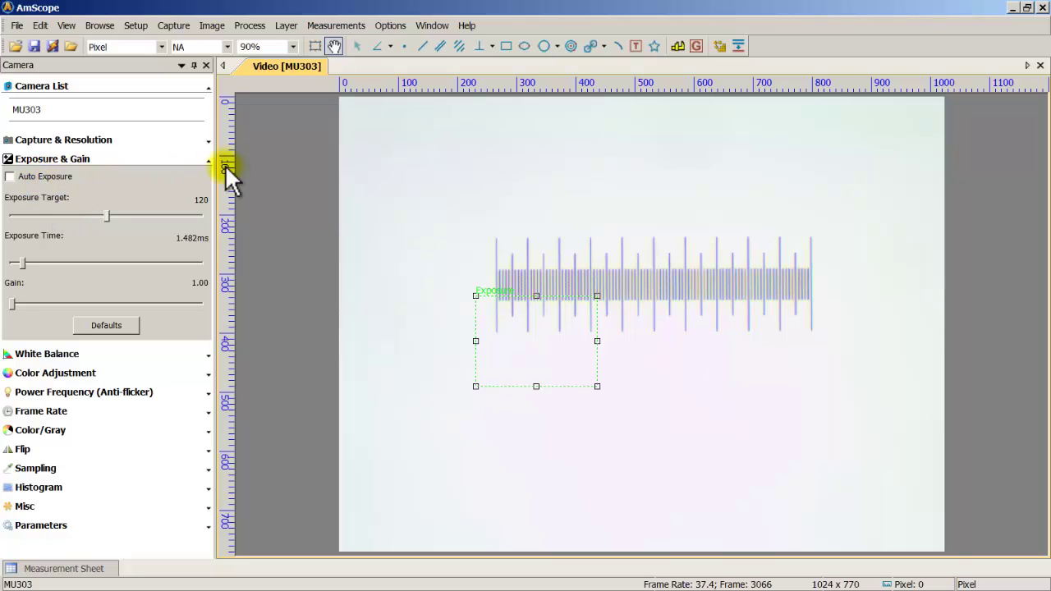
pyautogui.click(209, 161)
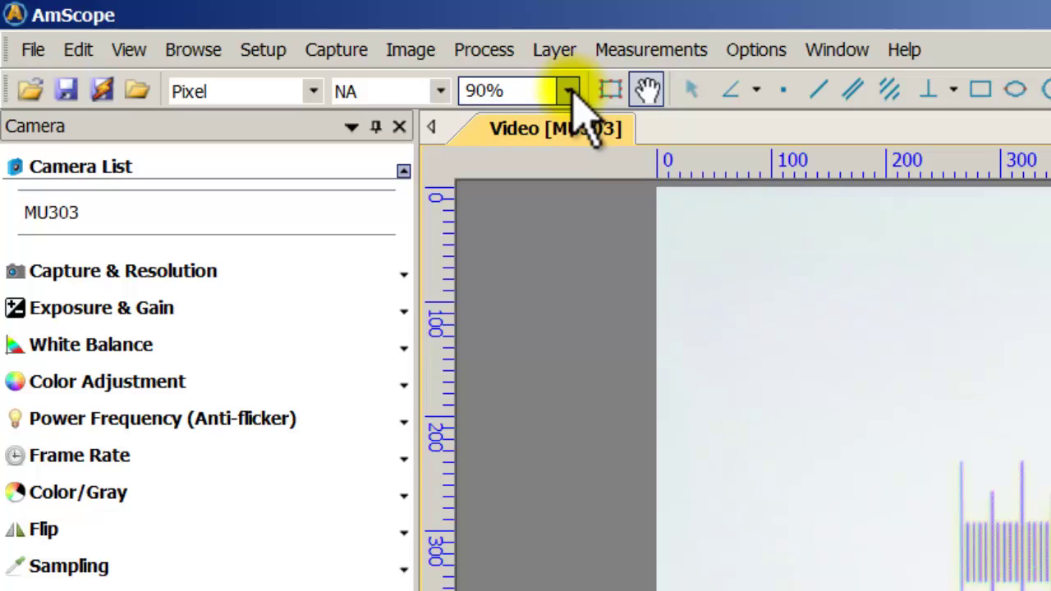
# - Set the live video zoom to 100% and check the measurement unit and magnification selections
pyautogui.click(569, 90)
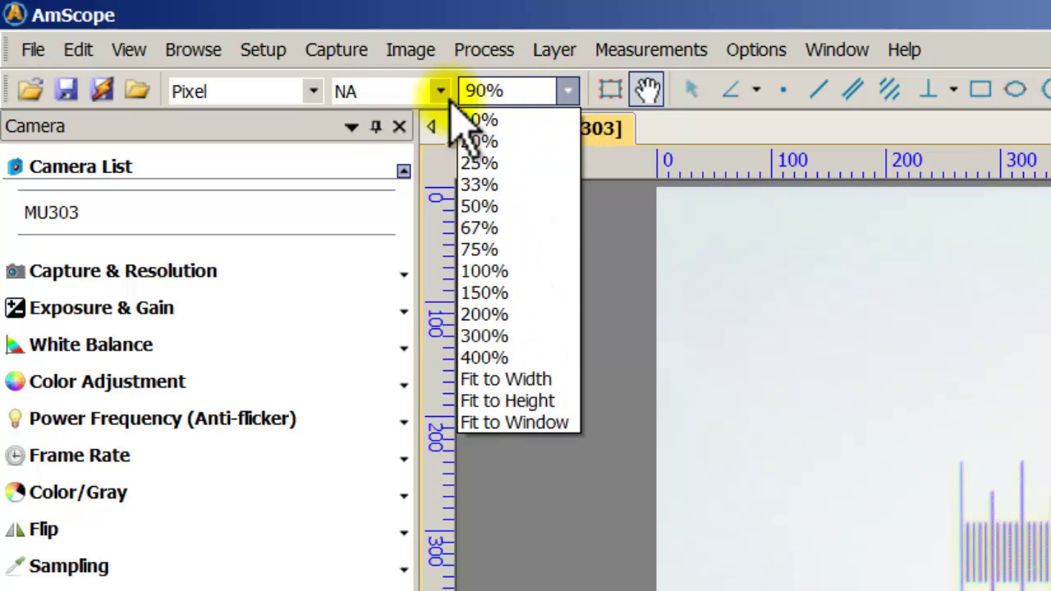
pyautogui.click(543, 273)
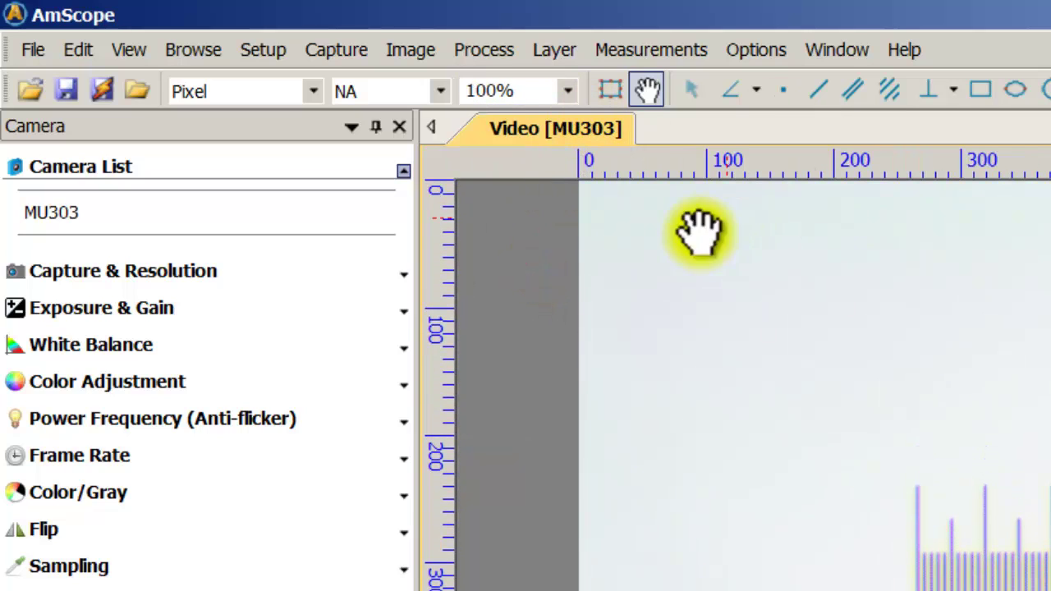
pyautogui.click(313, 92)
pyautogui.click(441, 91)
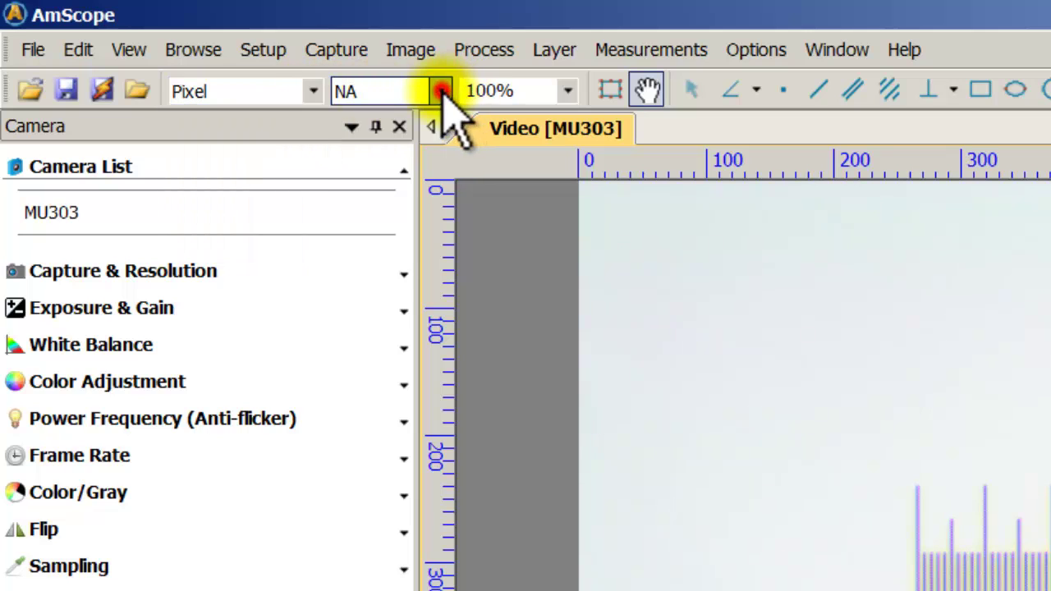
pyautogui.click(313, 91)
pyautogui.click(441, 91)
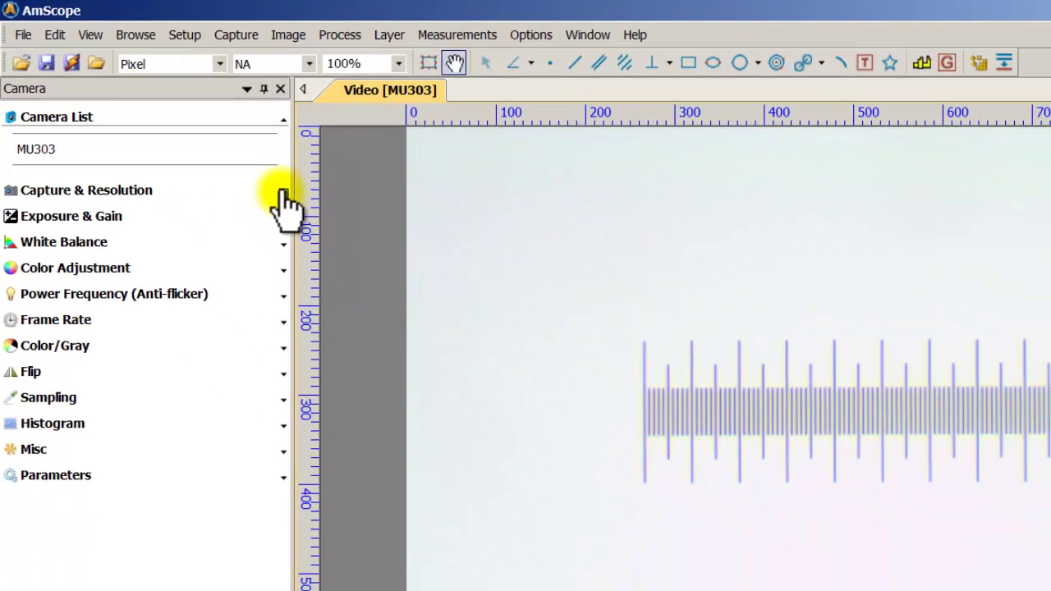
# - Review the live video resolution choices and check that the frame rate is at High
pyautogui.click(282, 193)
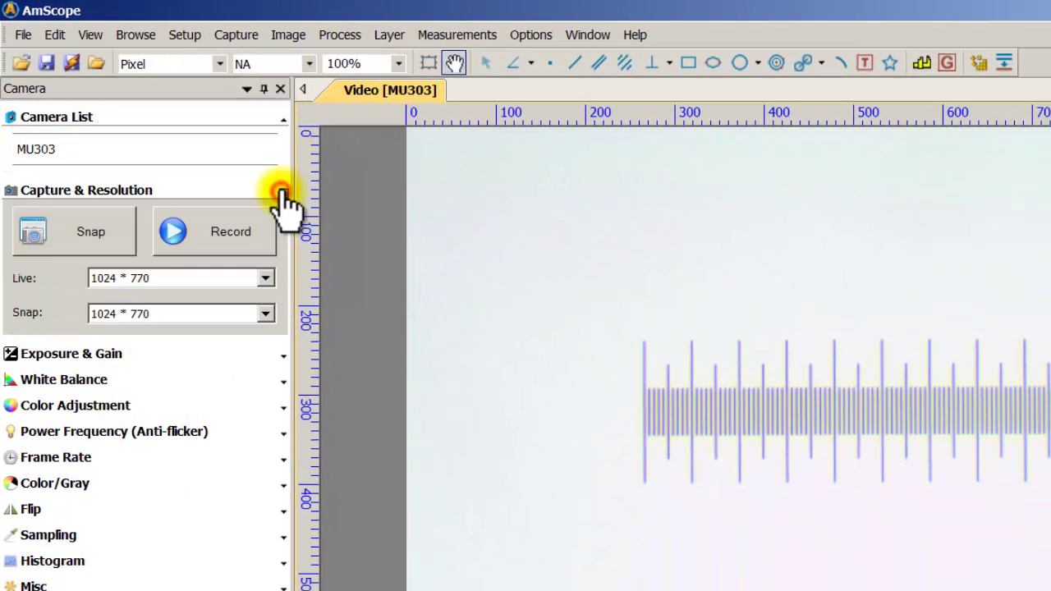
pyautogui.click(265, 279)
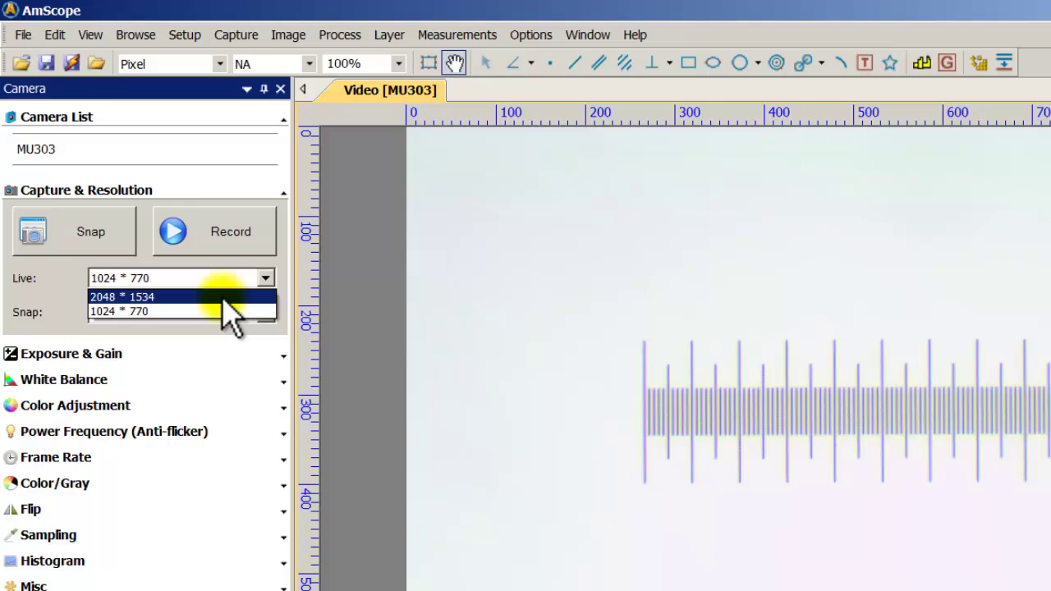
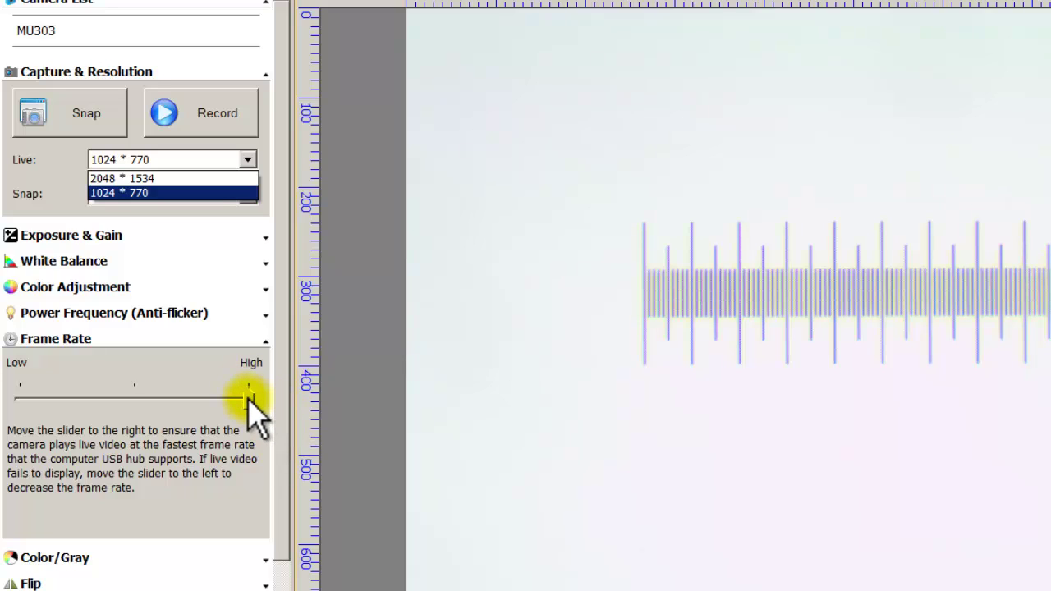
pyautogui.click(248, 399)
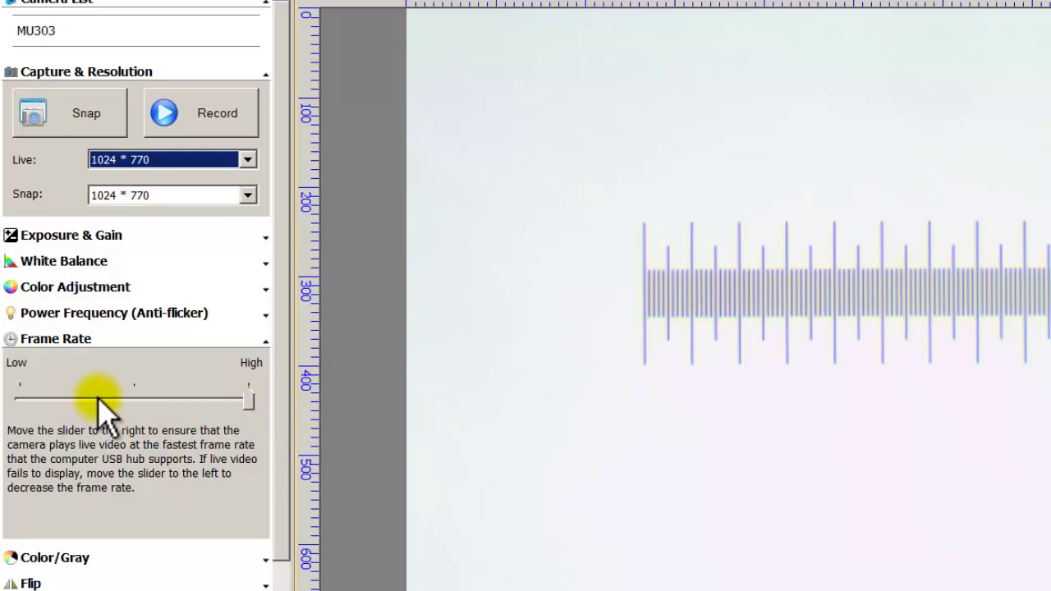
pyautogui.click(245, 399)
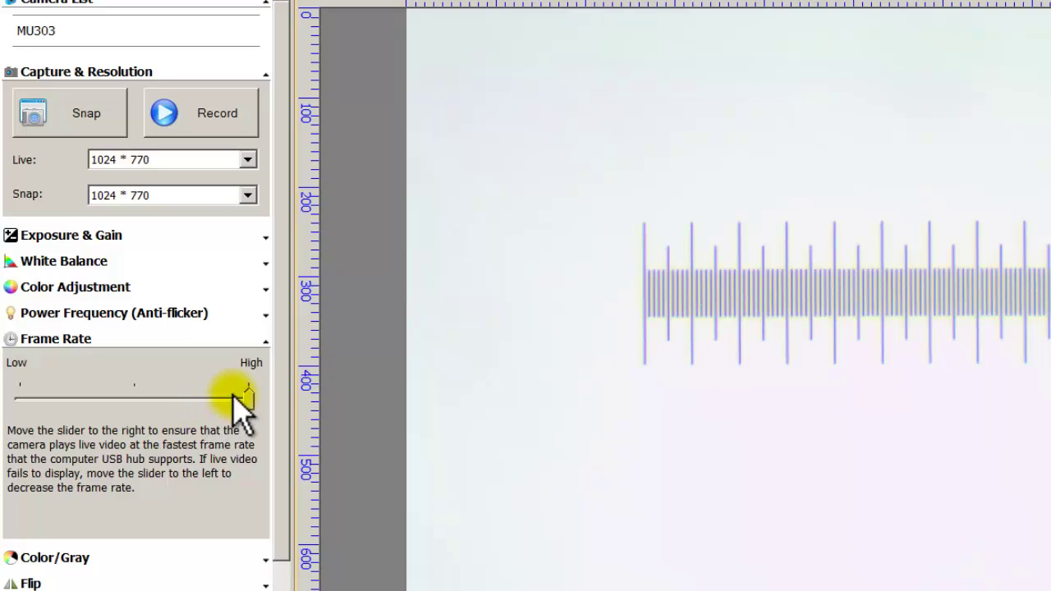
# - Lower the camera's frame rate to Low and set the live video resolution to 2048 * 1534
pyautogui.click(239, 394)
pyautogui.moveTo(240, 395); pyautogui.dragTo(18, 400)
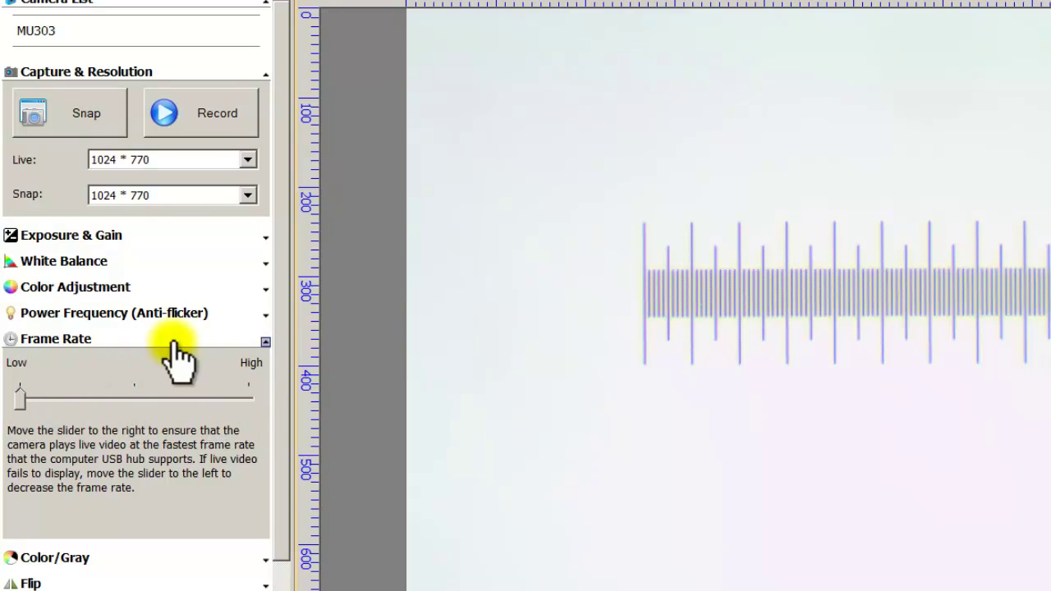
pyautogui.click(248, 162)
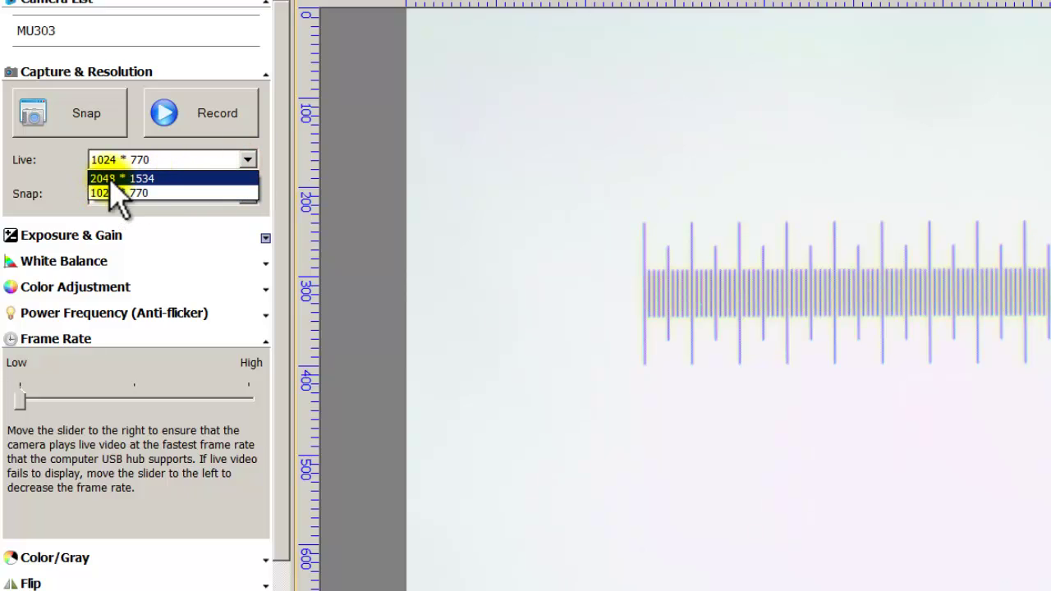
pyautogui.click(184, 179)
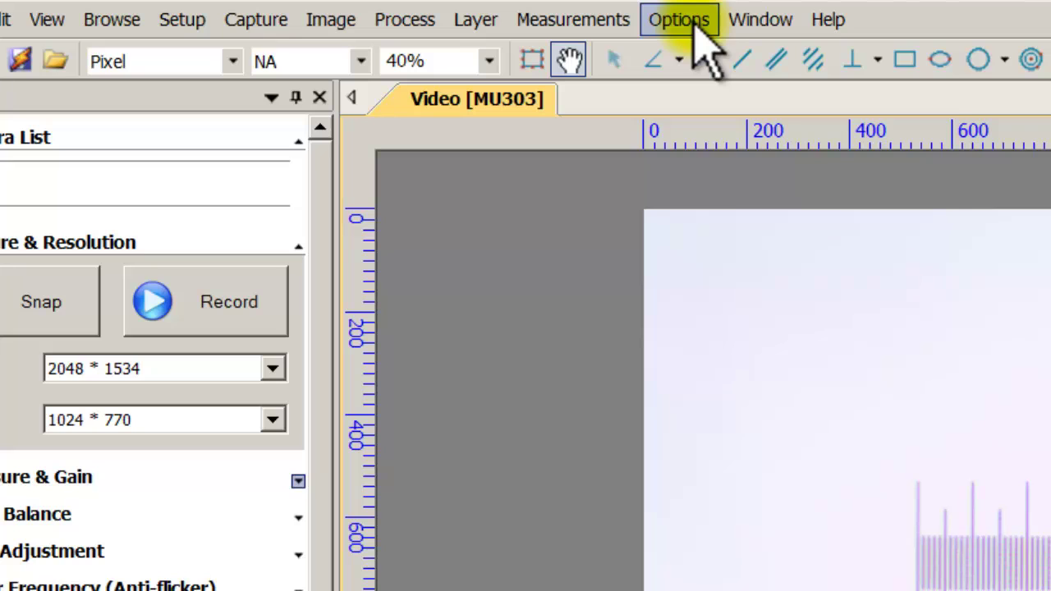
pyautogui.click(693, 25)
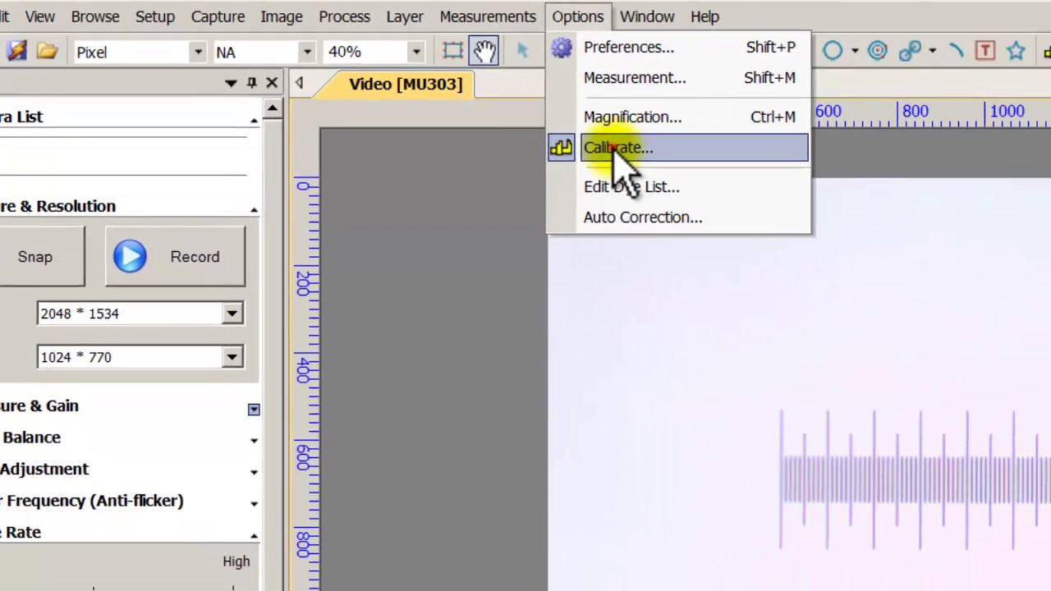
pyautogui.click(722, 174)
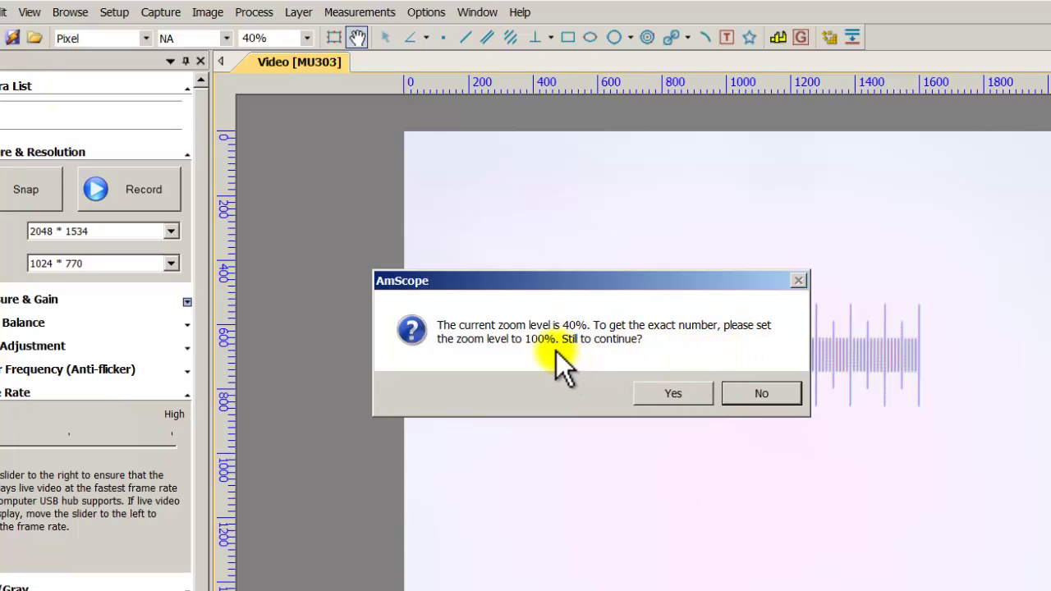
pyautogui.click(781, 395)
# - Set the live video zoom to 100%, start Calibrate and move its dialog clear of the micrometer scale
pyautogui.click(305, 37)
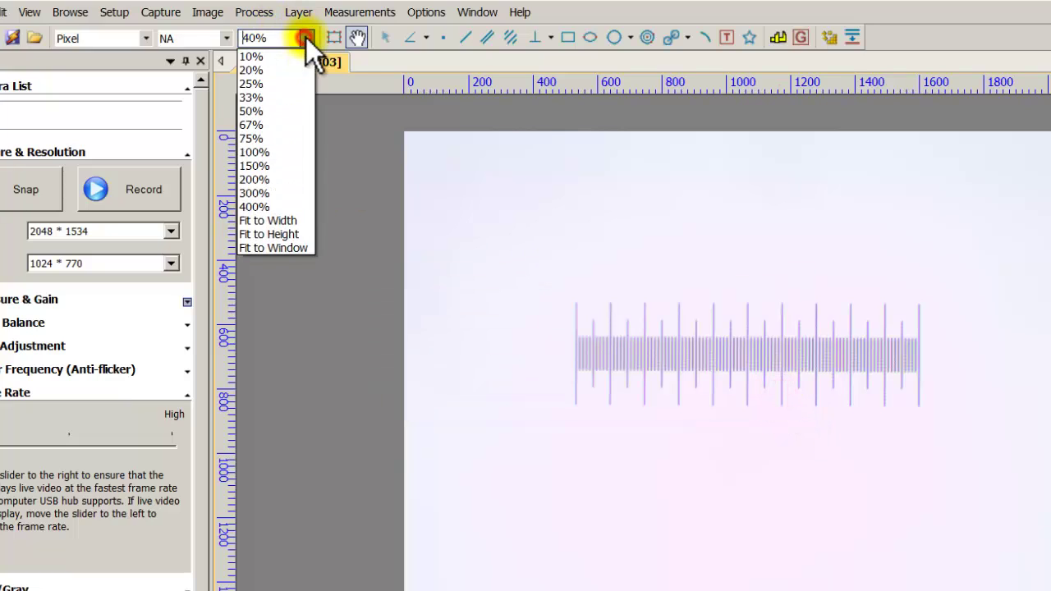
pyautogui.click(272, 150)
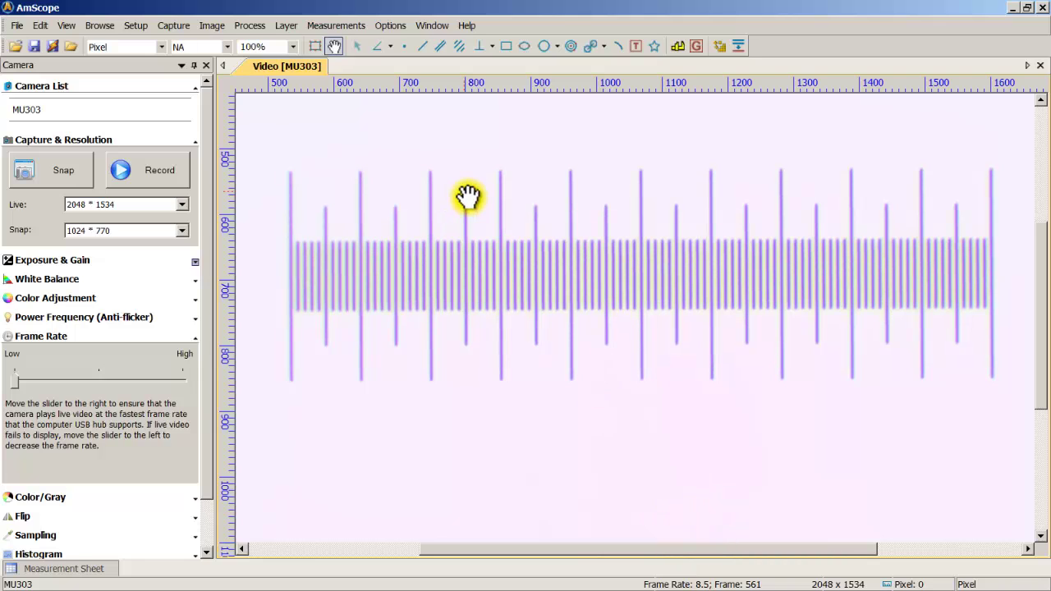
pyautogui.click(390, 26)
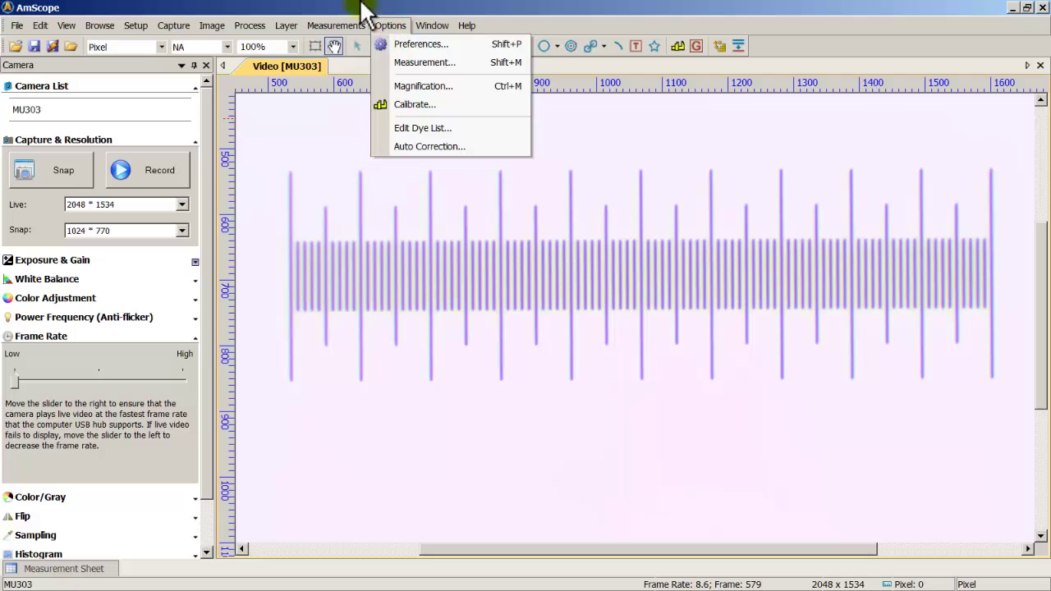
pyautogui.click(411, 105)
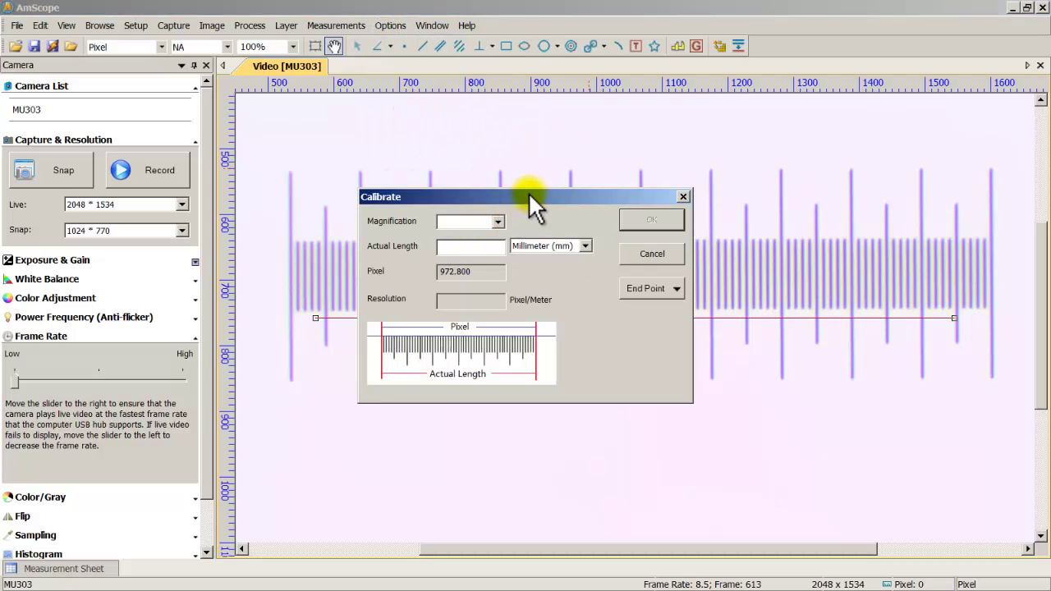
pyautogui.moveTo(530, 197); pyautogui.dragTo(175, 30)
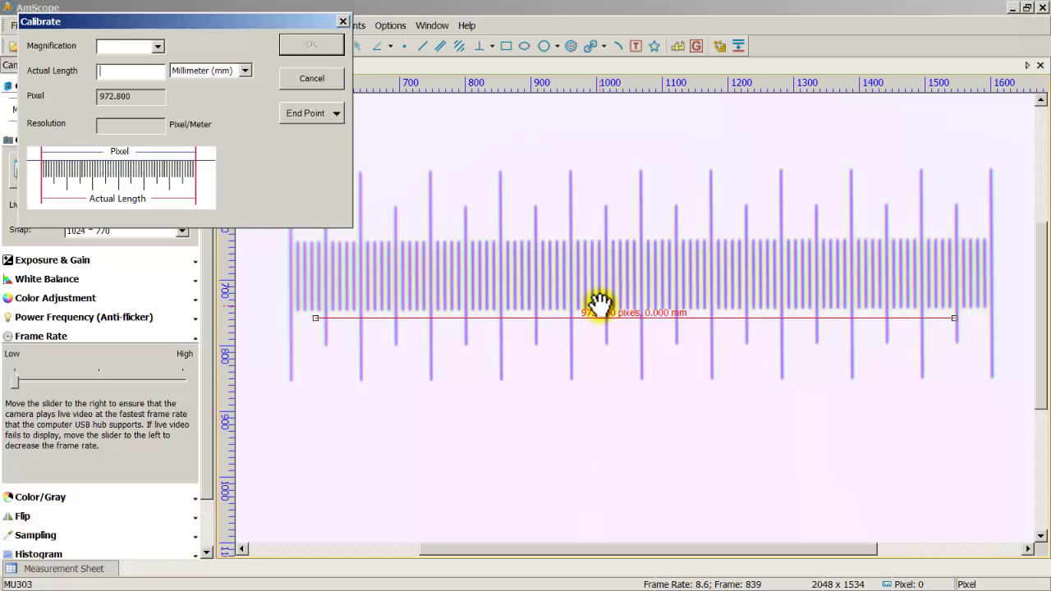
# - Set the calibration magnification to 4X
pyautogui.click(124, 74)
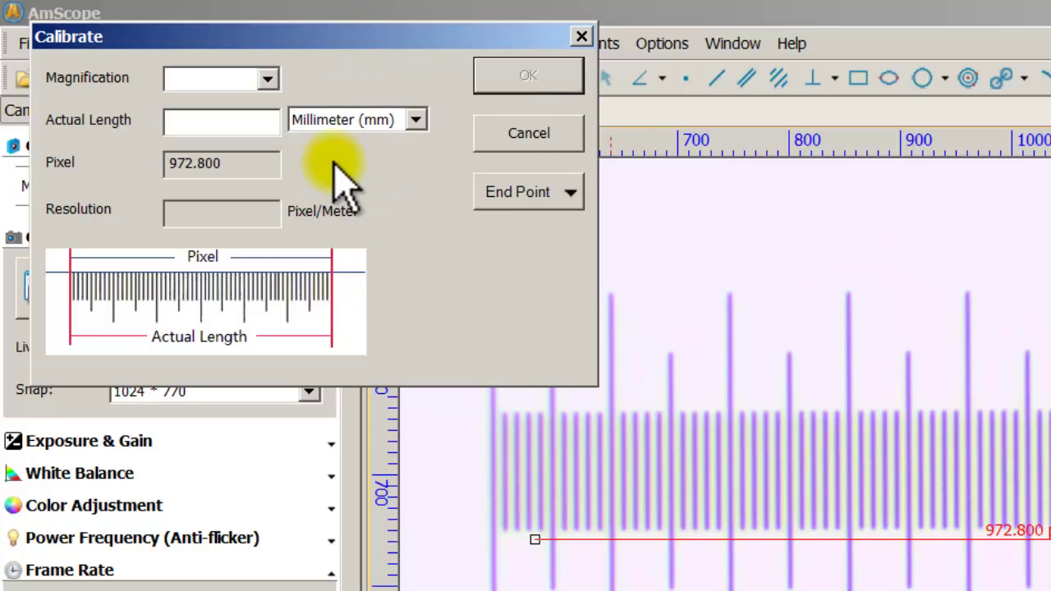
pyautogui.click(269, 80)
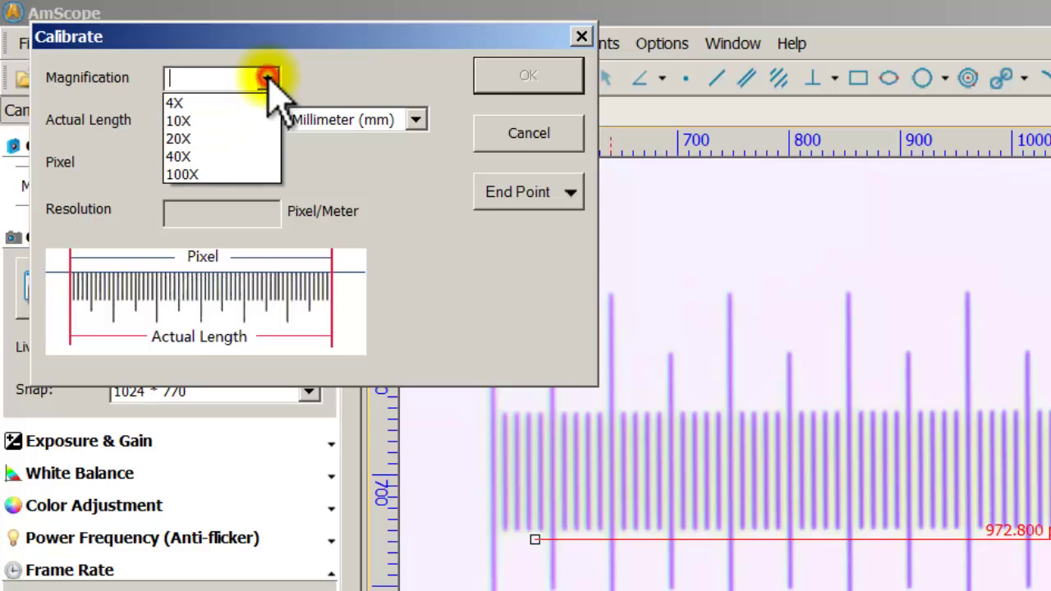
pyautogui.click(210, 100)
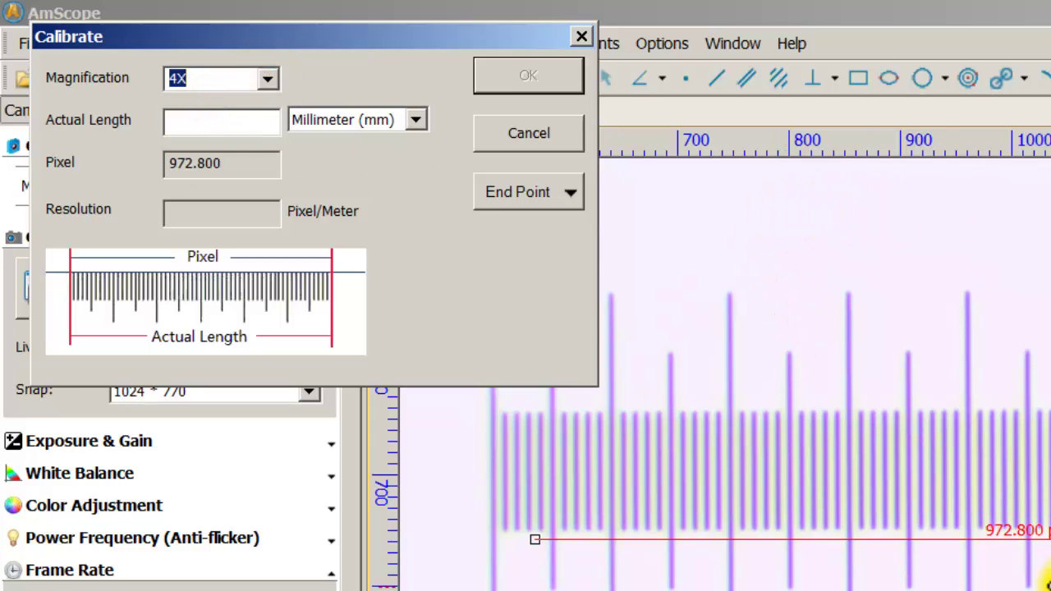
pyautogui.click(254, 120)
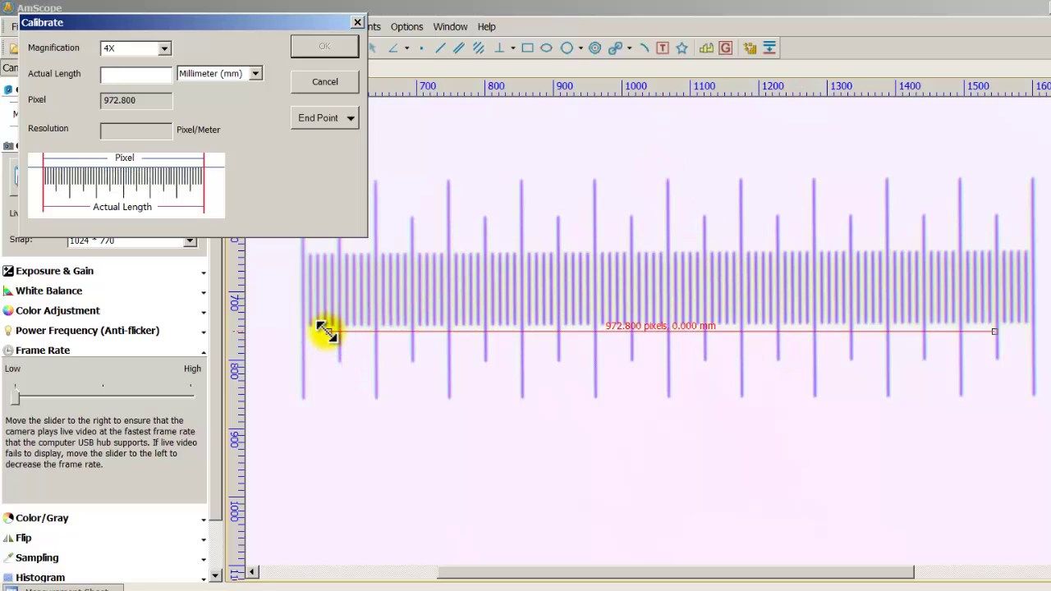
# - Place the calibration line's endpoints on the scale's first long mark and its middle long mark, about 534 pixels apart
pyautogui.moveTo(326, 330); pyautogui.dragTo(299, 329)
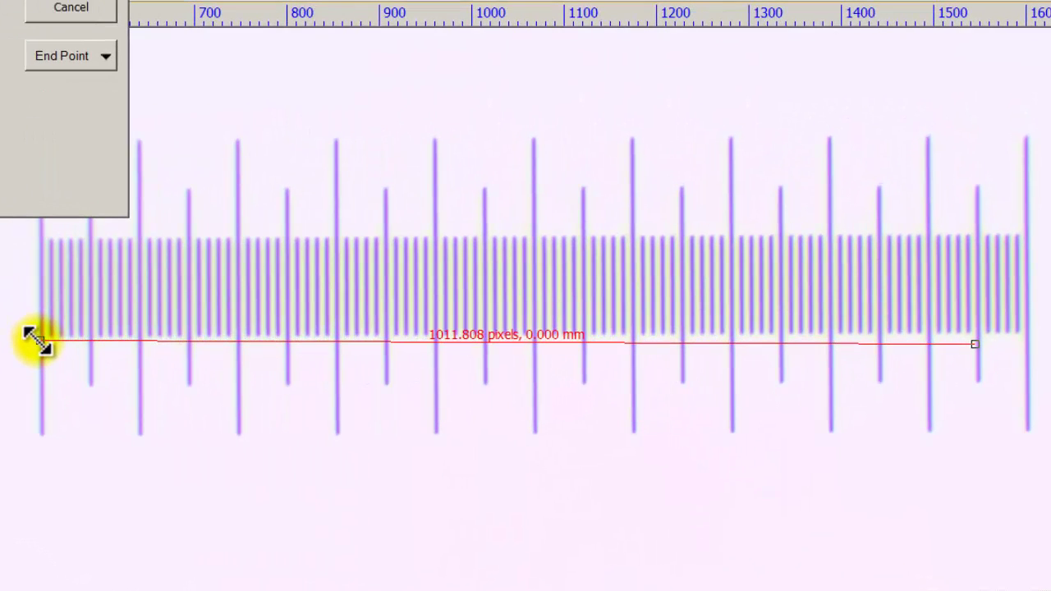
pyautogui.moveTo(37, 339); pyautogui.dragTo(39, 337)
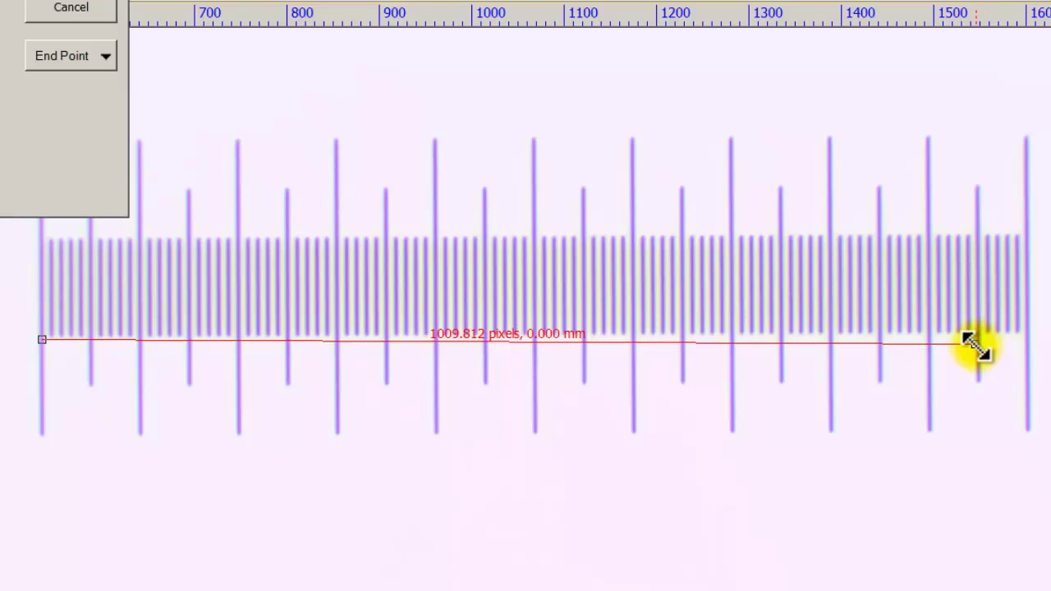
pyautogui.moveTo(975, 347); pyautogui.dragTo(534, 339)
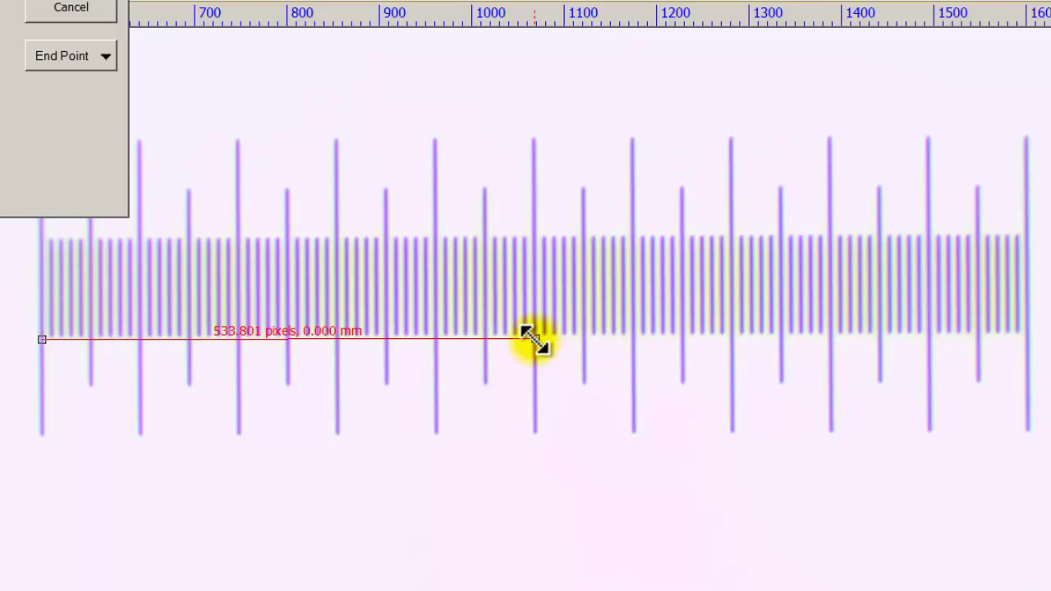
# - Shorten the calibration line to the first medium mark, about 56 pixels, and save the calibration with an actual length of .05 mm
pyautogui.moveTo(535, 338); pyautogui.dragTo(56, 353)
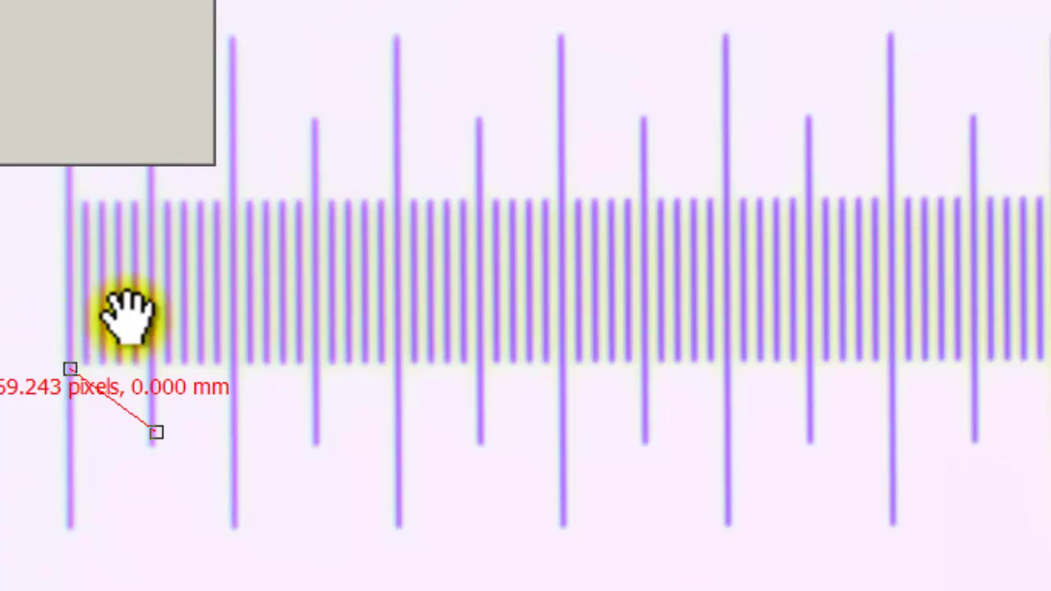
pyautogui.moveTo(154, 430); pyautogui.dragTo(155, 366)
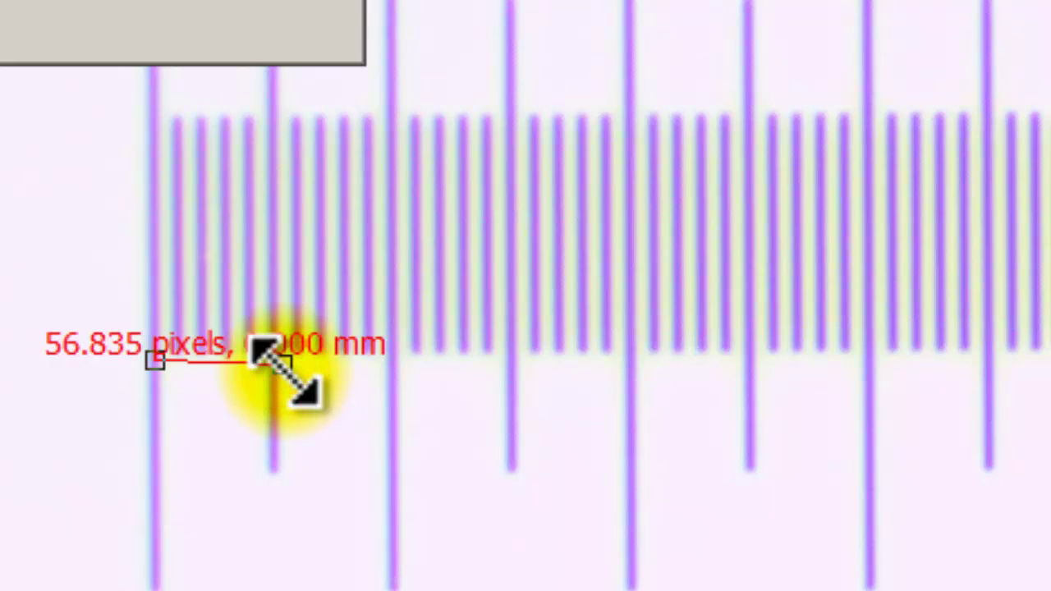
pyautogui.moveTo(283, 370); pyautogui.dragTo(282, 369)
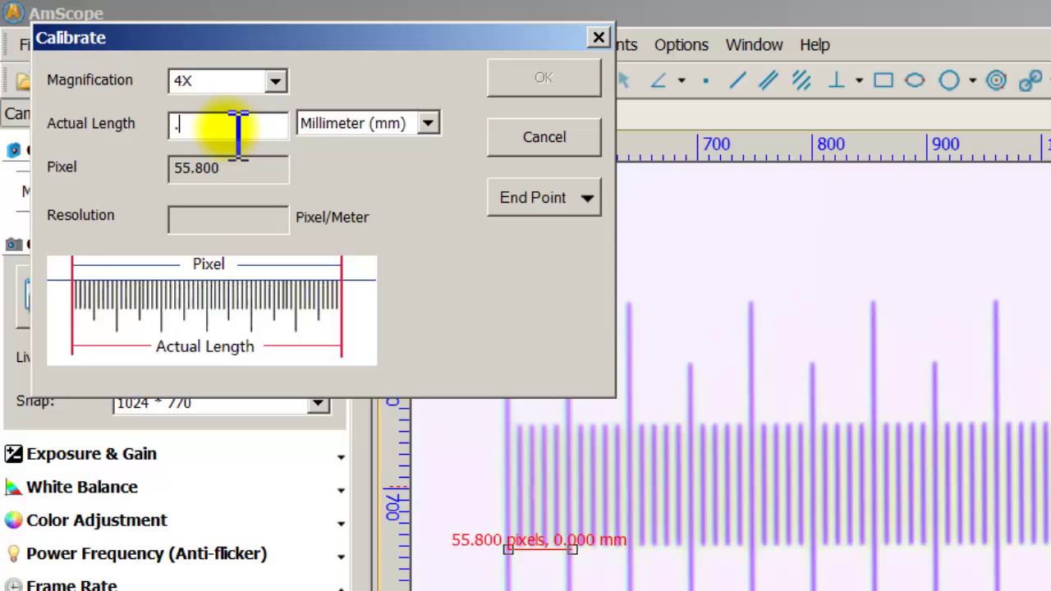
pyautogui.write('5')
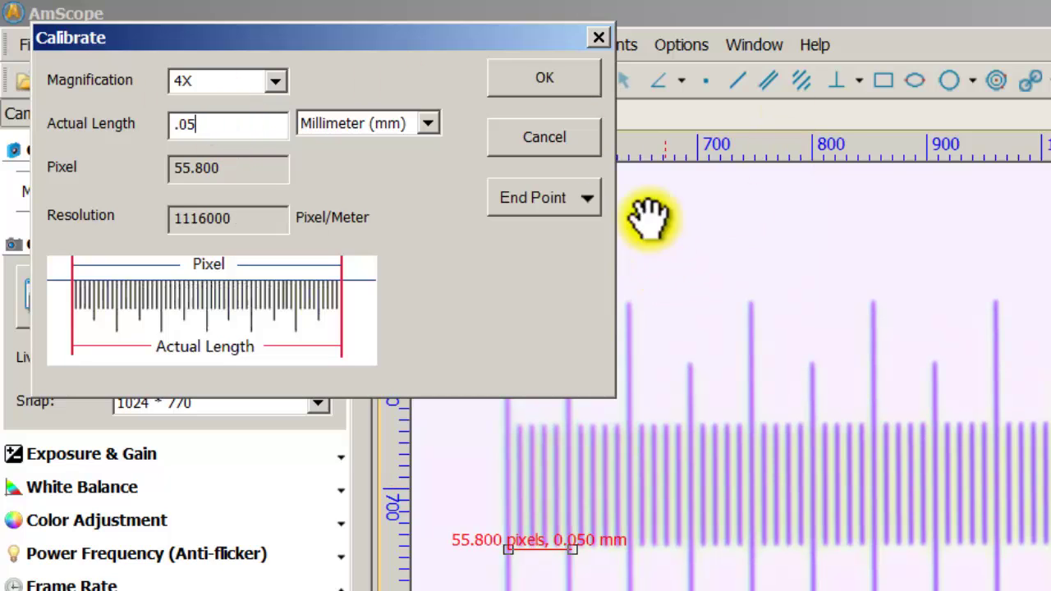
pyautogui.click(545, 78)
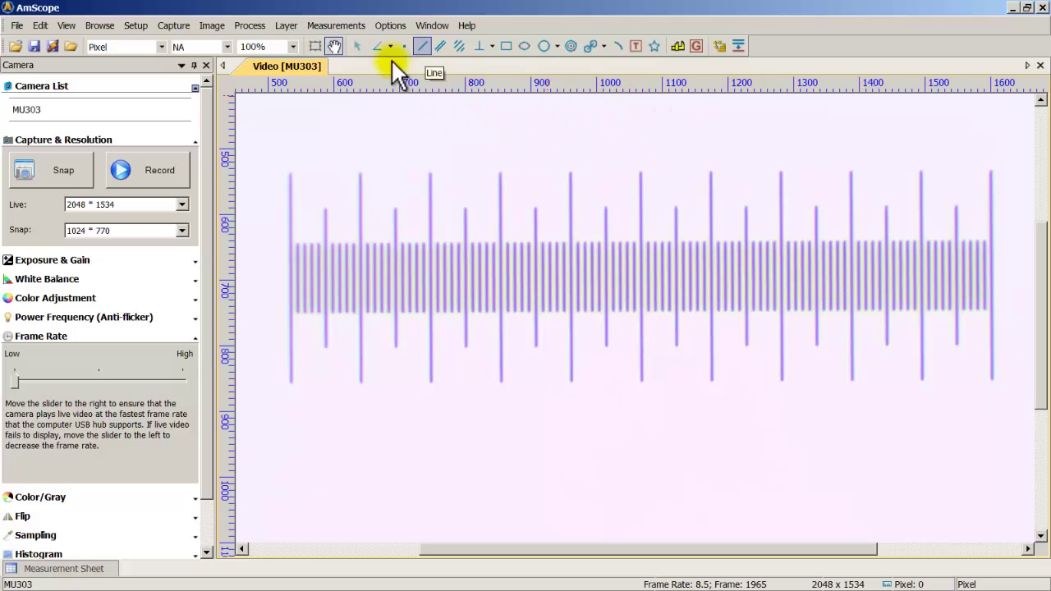
# - Try the new 4X magnification for the live video and return the selection to NA
pyautogui.click(223, 47)
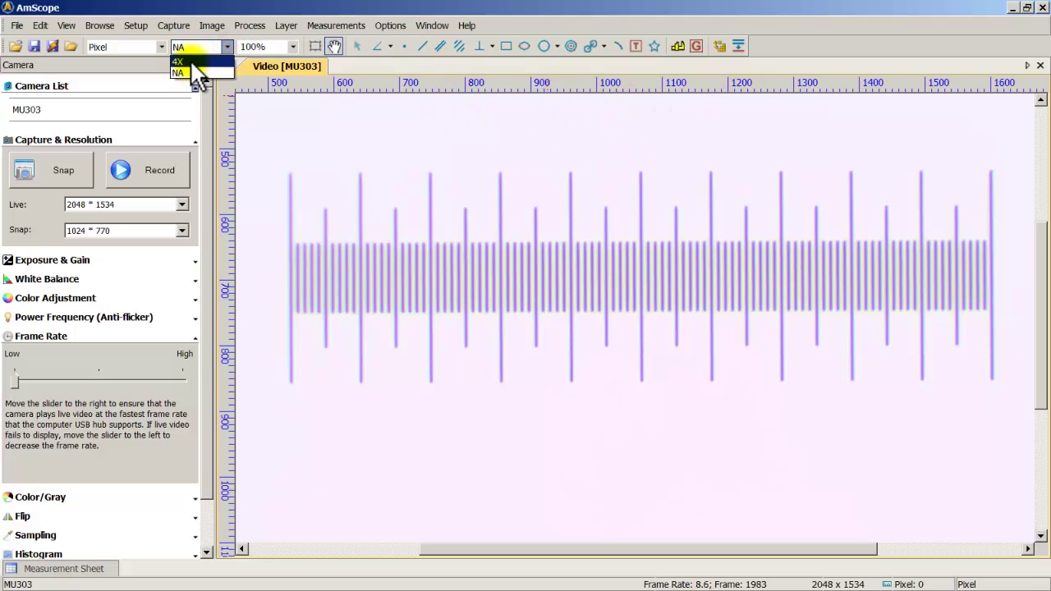
pyautogui.click(185, 61)
pyautogui.click(221, 49)
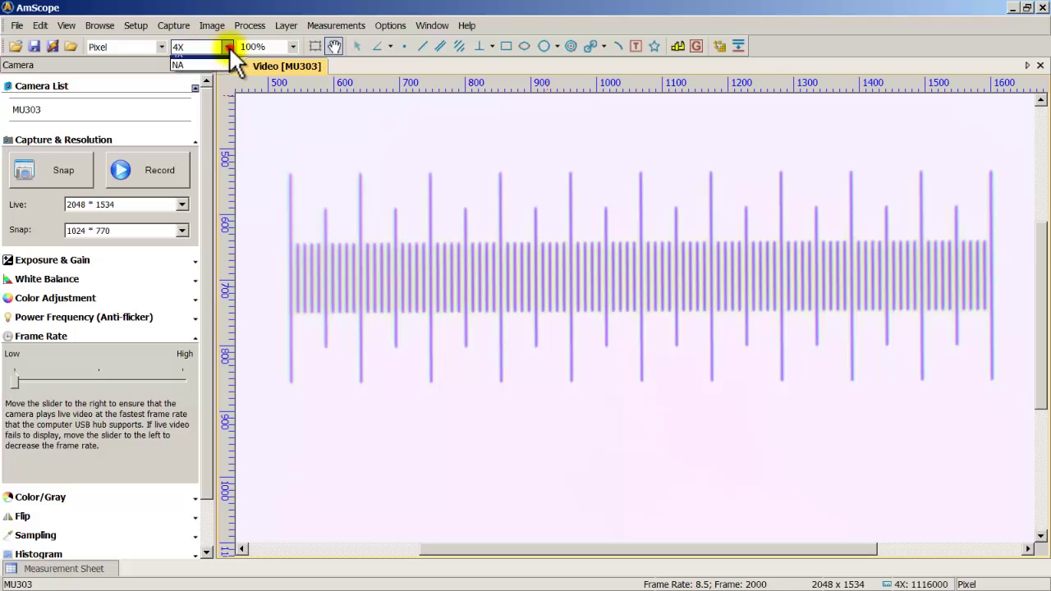
pyautogui.click(193, 71)
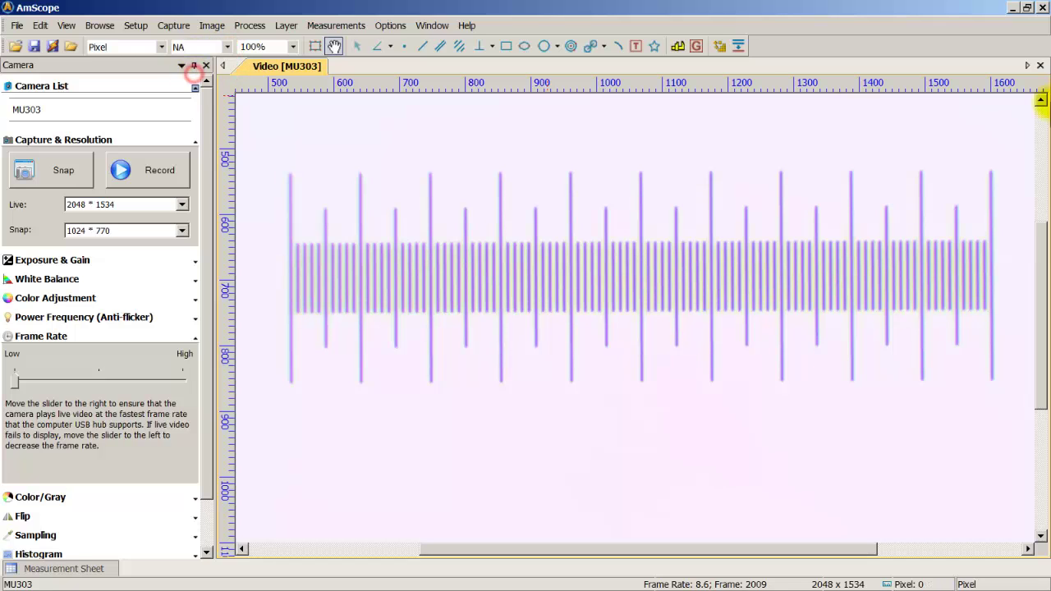
# - Close the live video, reopen it from the MU303 camera and set its zoom to 100% with the micrometer scale in view
pyautogui.click(1039, 65)
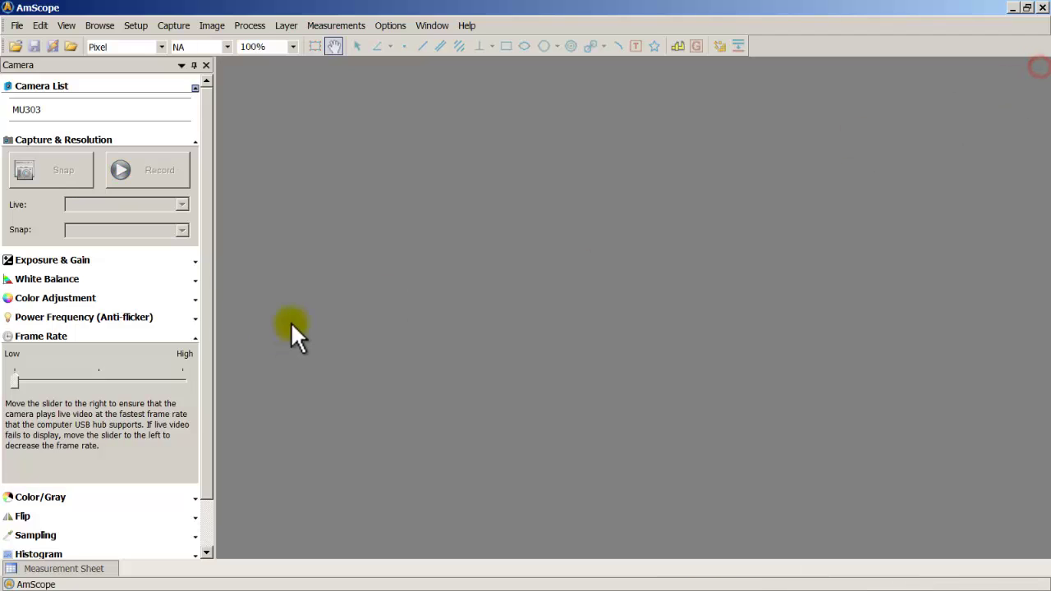
pyautogui.click(26, 110)
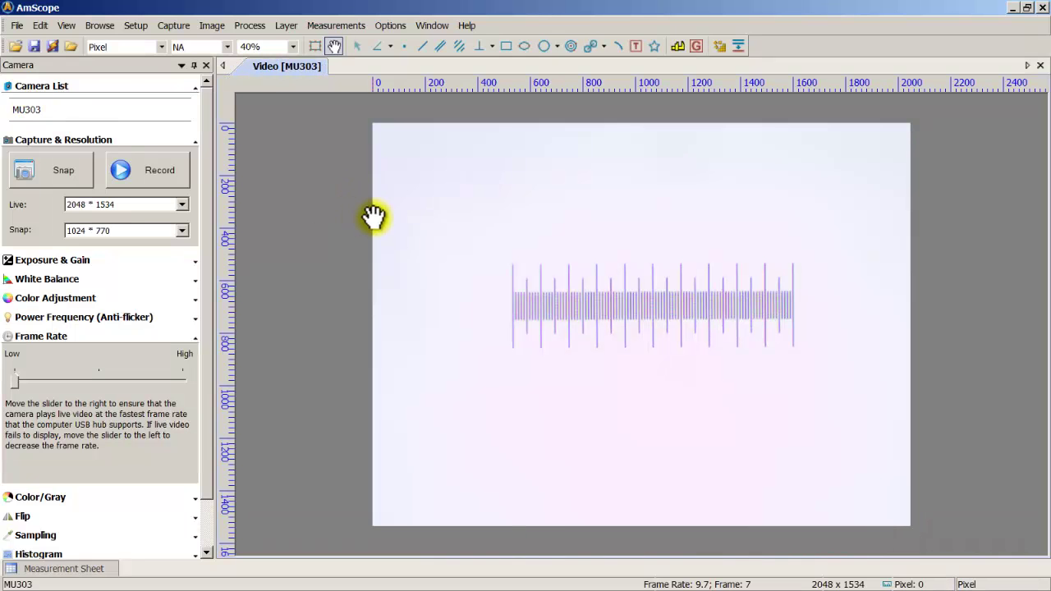
pyautogui.click(294, 47)
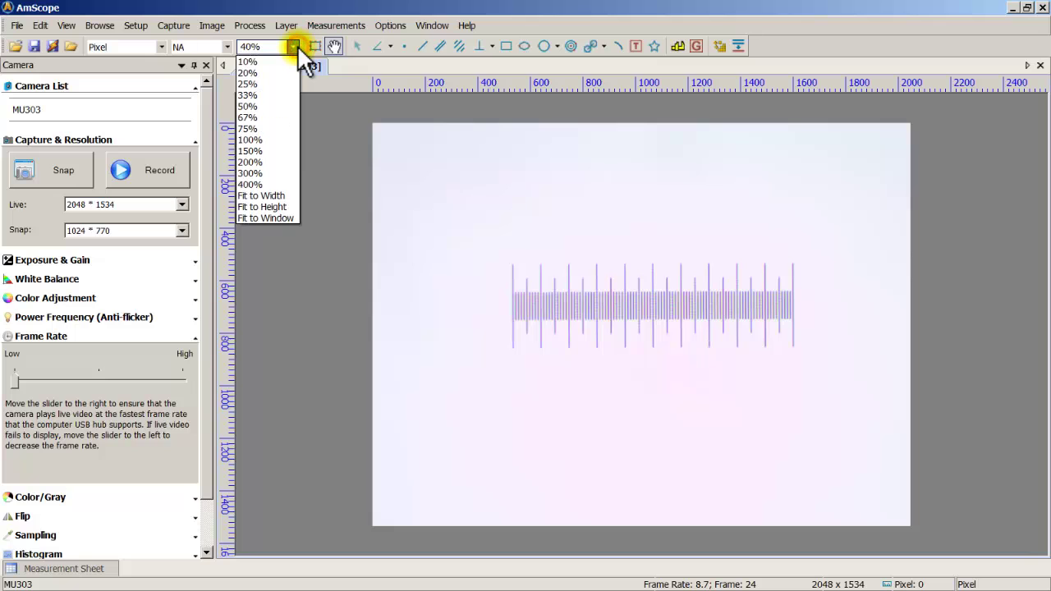
pyautogui.click(270, 150)
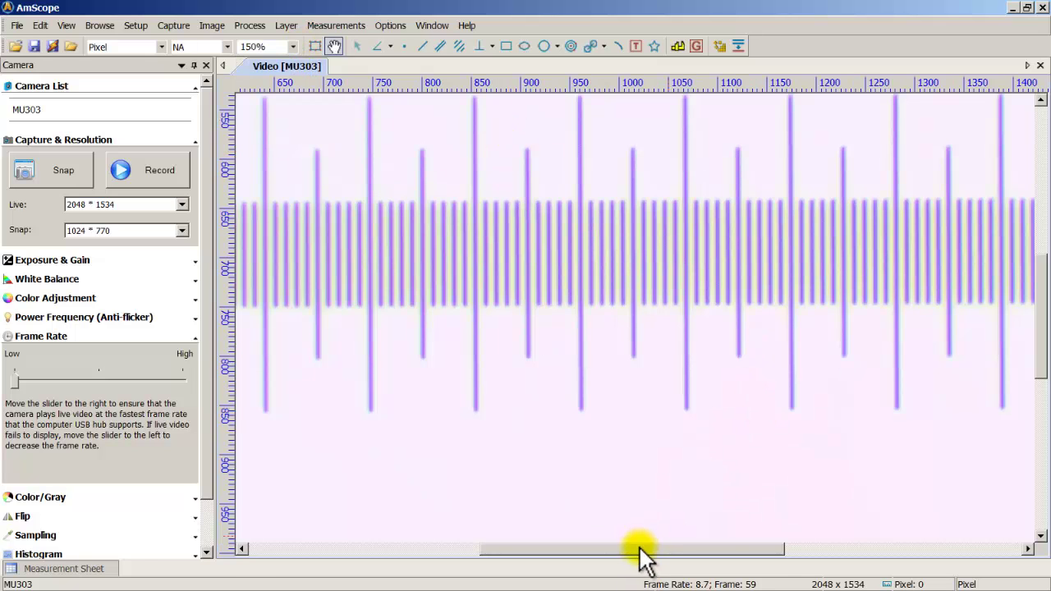
pyautogui.moveTo(639, 547); pyautogui.dragTo(572, 548)
pyautogui.moveTo(1041, 270); pyautogui.dragTo(1030, 247)
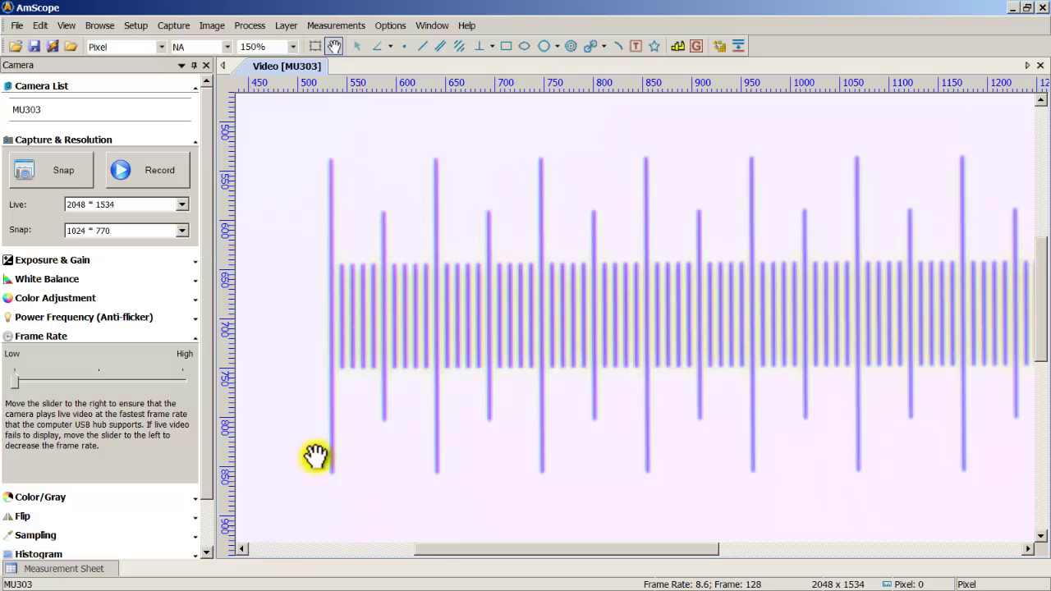
pyautogui.click(292, 47)
pyautogui.click(293, 140)
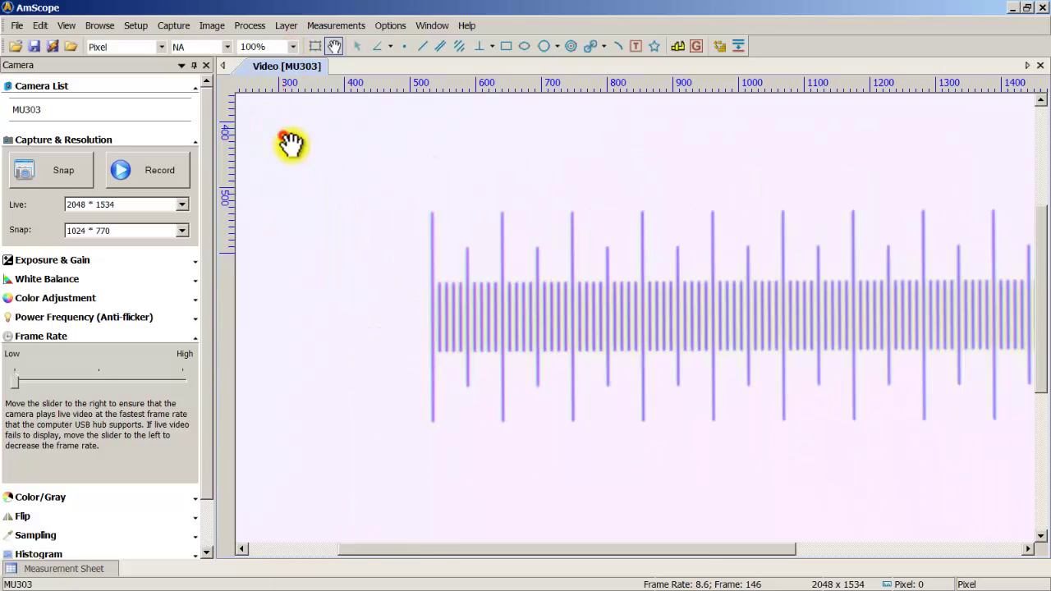
pyautogui.moveTo(585, 549); pyautogui.dragTo(663, 544)
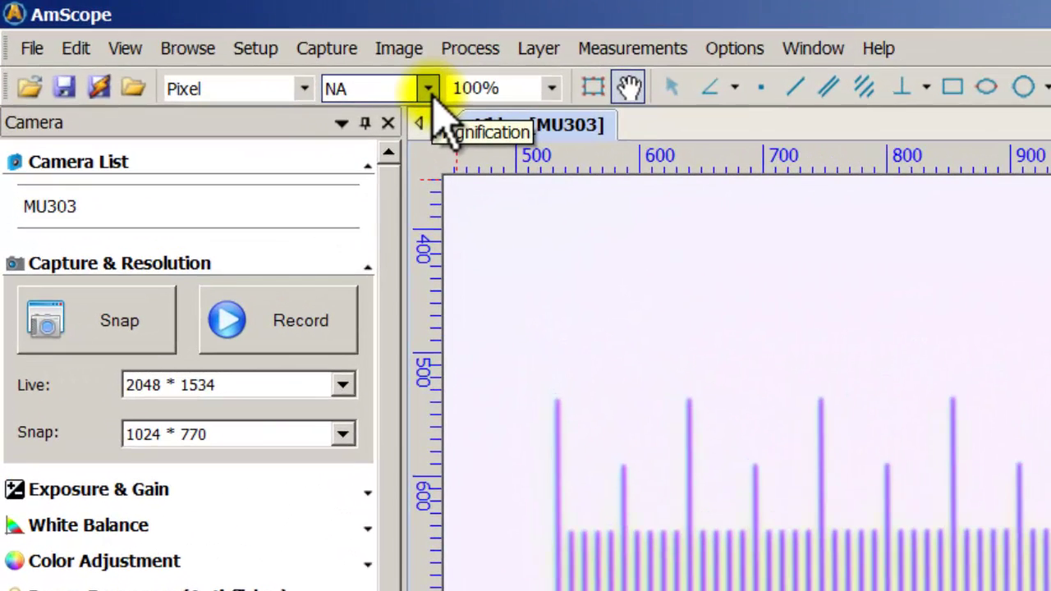
# - Set the live video's magnification to 4X and the measurement unit to Millimeter (mm)
pyautogui.click(428, 89)
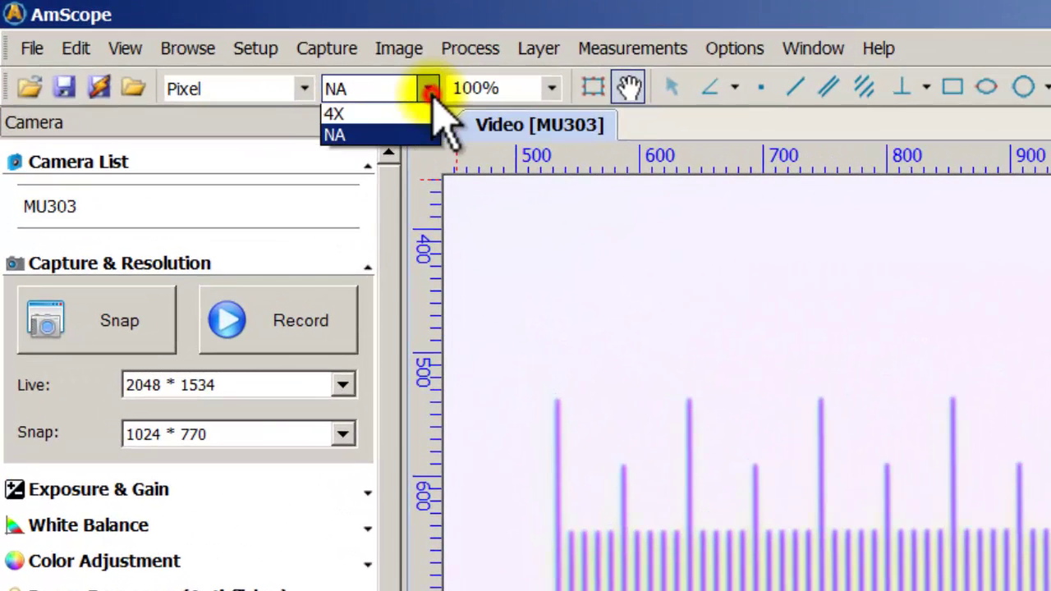
pyautogui.click(344, 116)
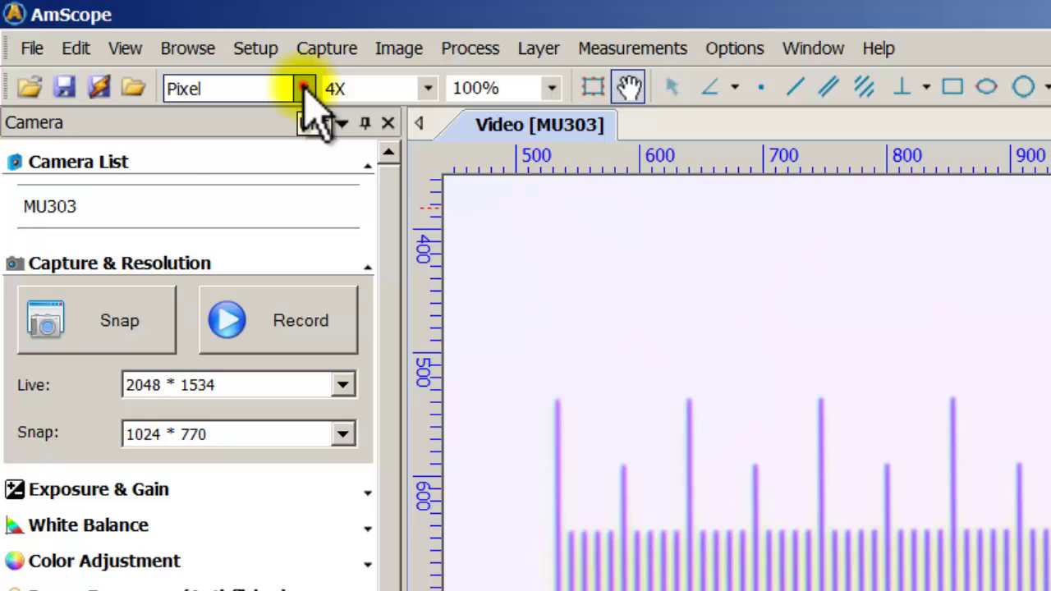
pyautogui.click(304, 89)
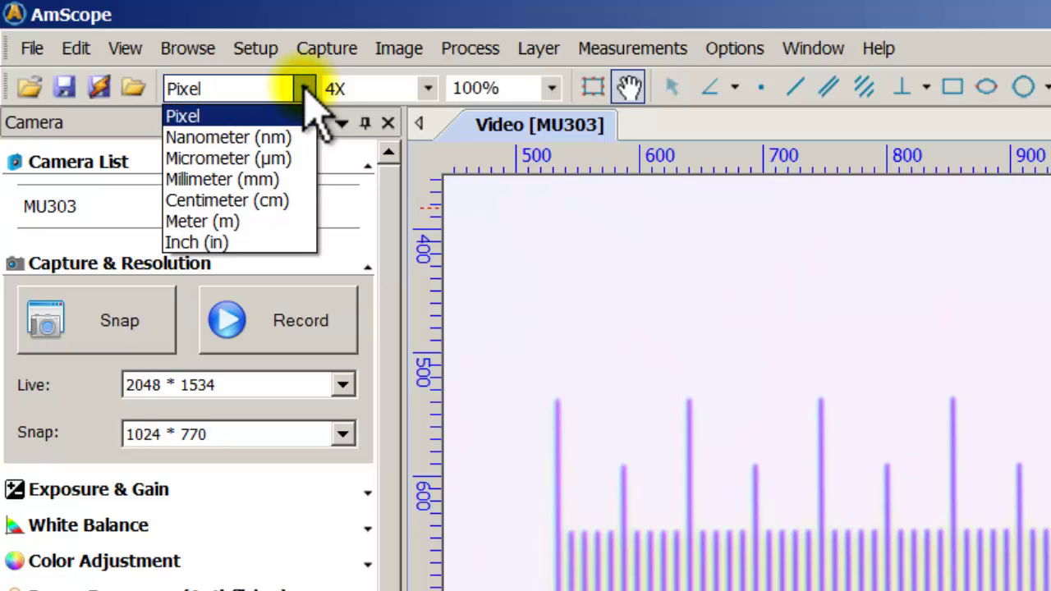
pyautogui.click(236, 187)
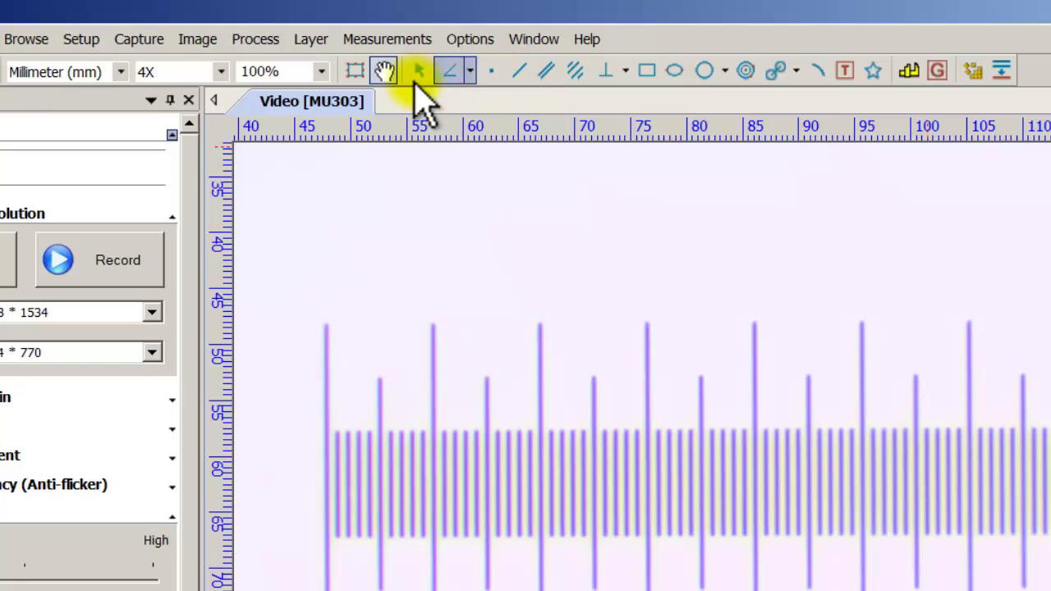
# - Draw a line measurement about 0.48 mm long from the scale's first long mark to its middle long mark
pyautogui.click(520, 74)
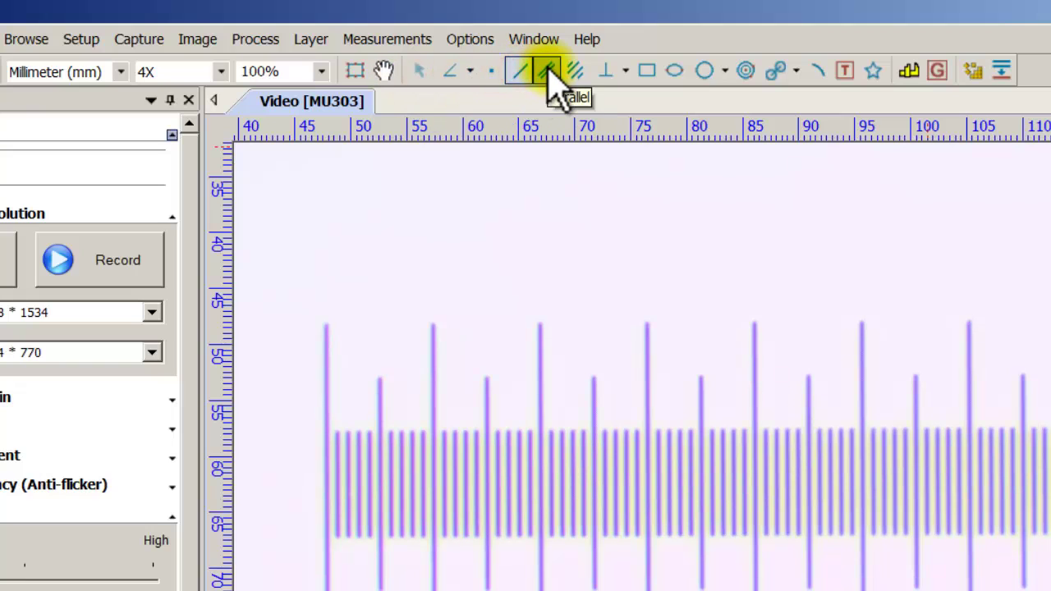
pyautogui.click(548, 69)
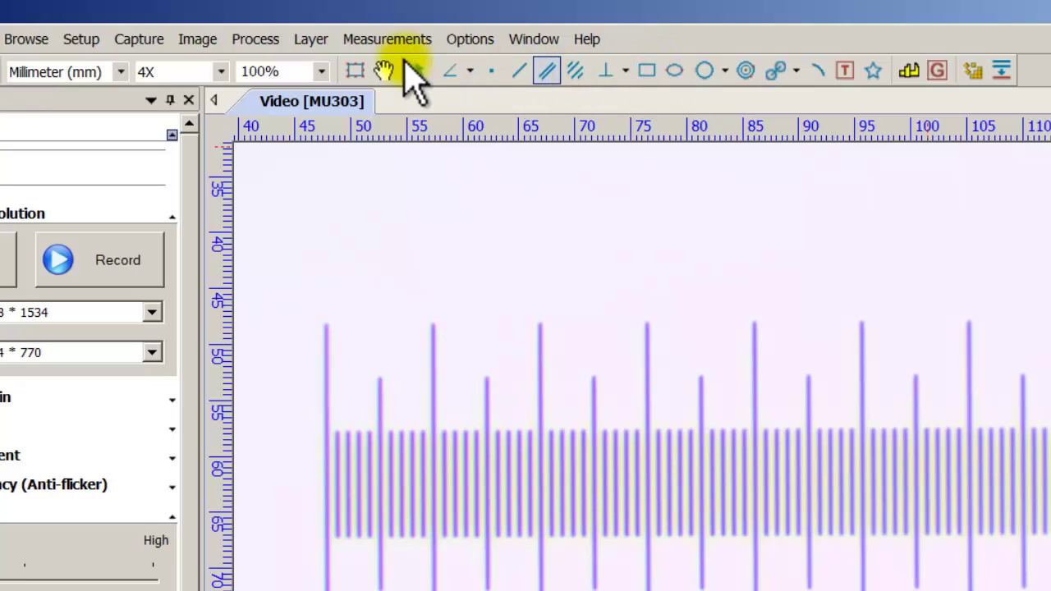
pyautogui.click(522, 71)
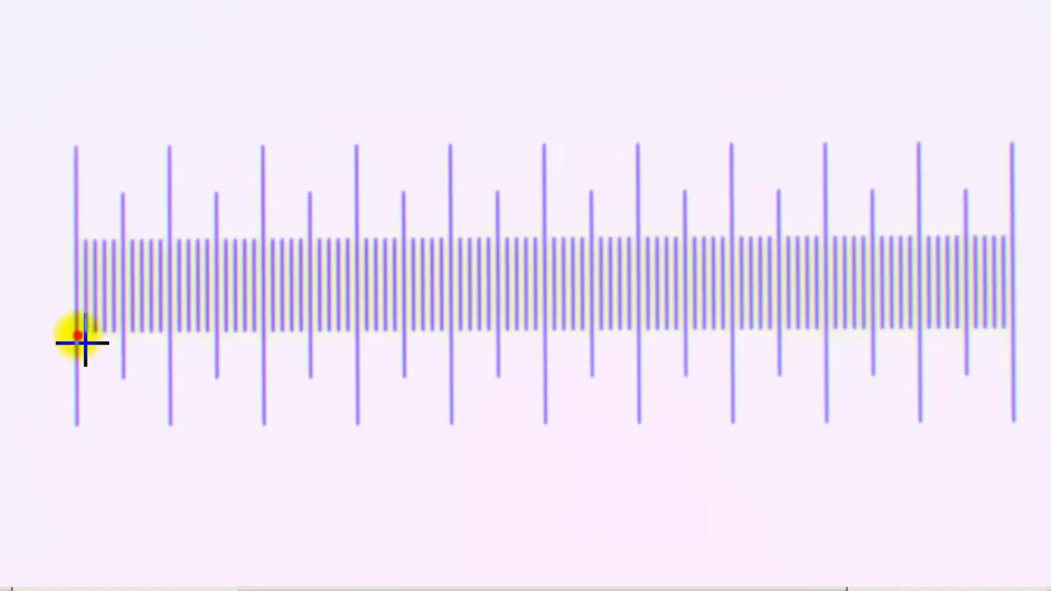
pyautogui.moveTo(77, 337); pyautogui.dragTo(547, 340)
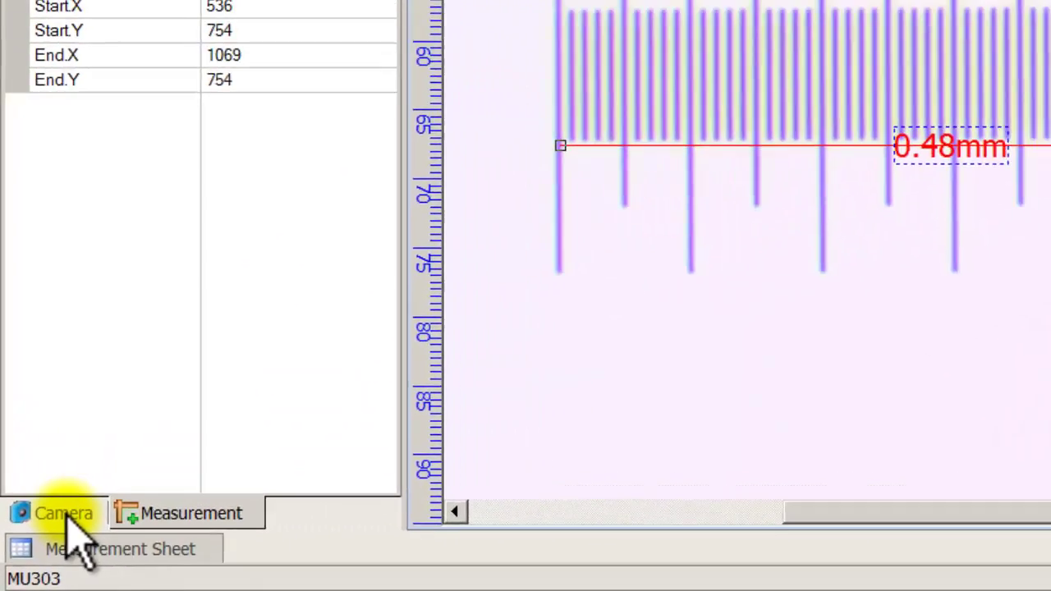
# - Return to the camera settings and delete the line measurement from the live video
pyautogui.click(37, 525)
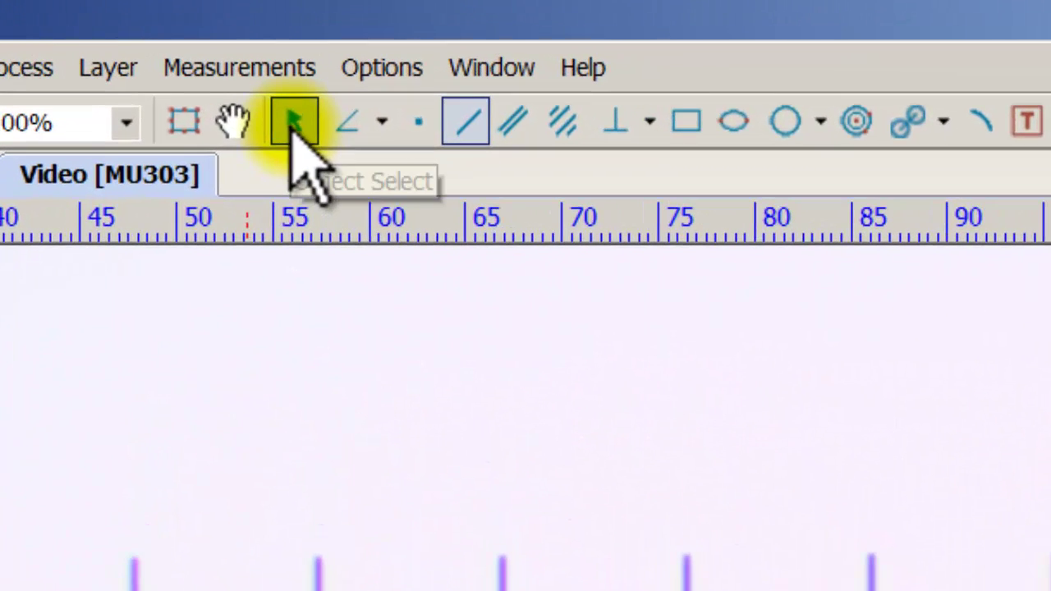
pyautogui.click(293, 125)
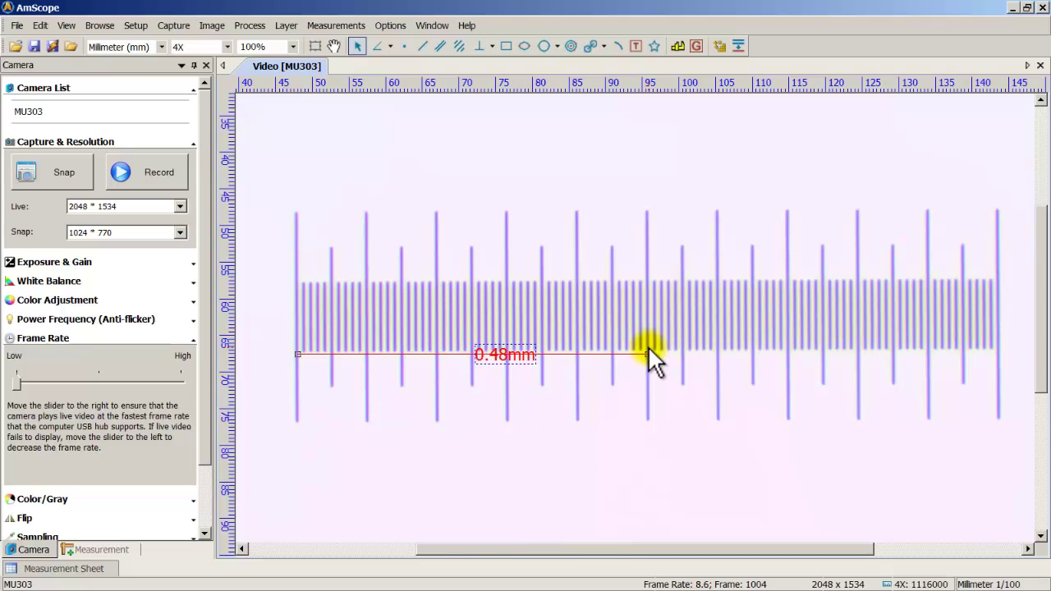
pyautogui.press('Delete')
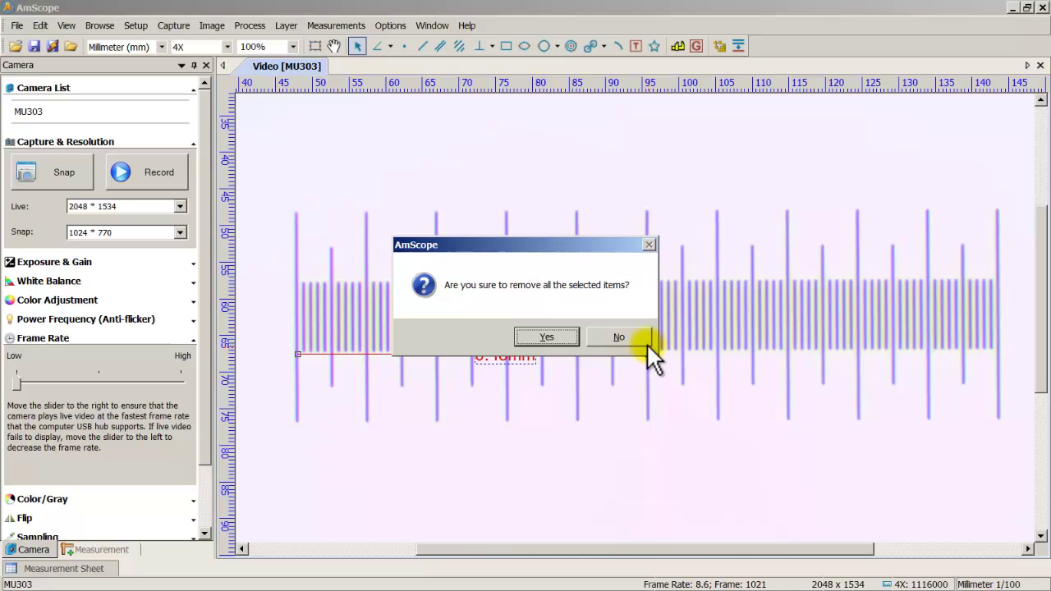
pyautogui.click(543, 337)
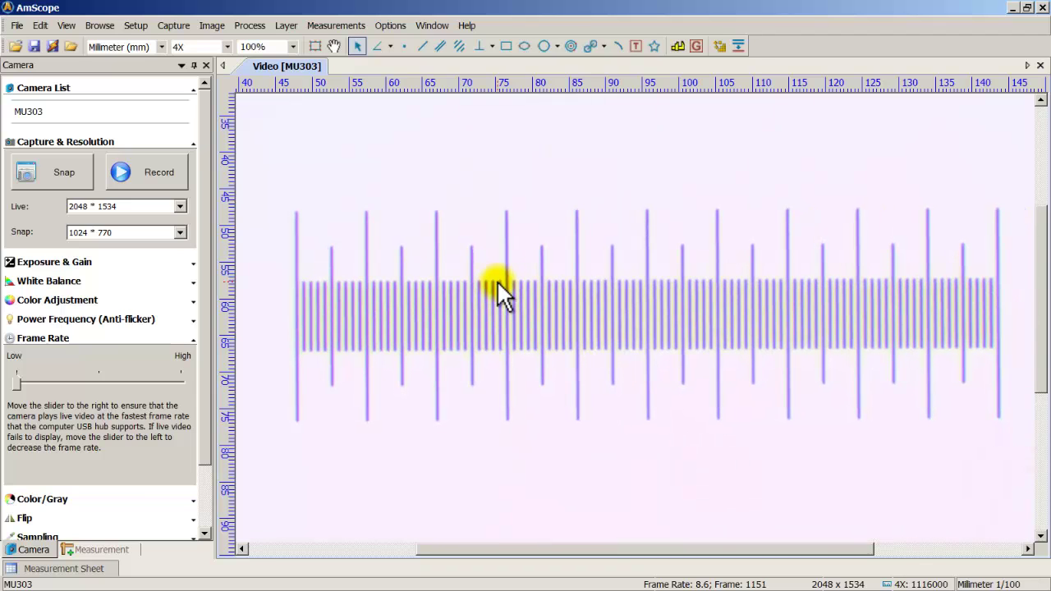
# - Try the 1024 * 770 live resolution and return the live video to 2048 * 1534
pyautogui.click(179, 206)
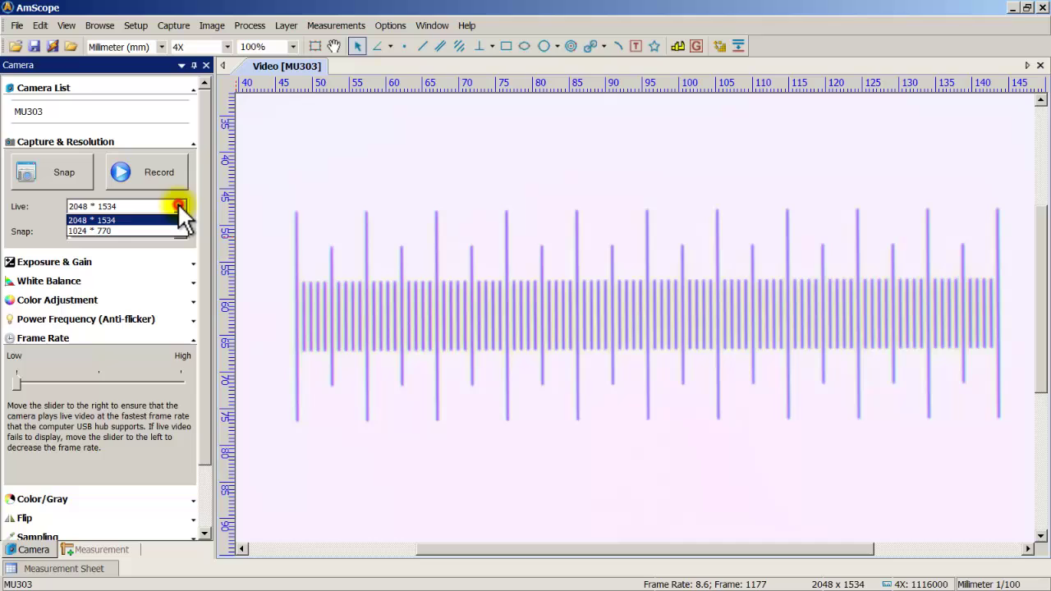
pyautogui.click(117, 228)
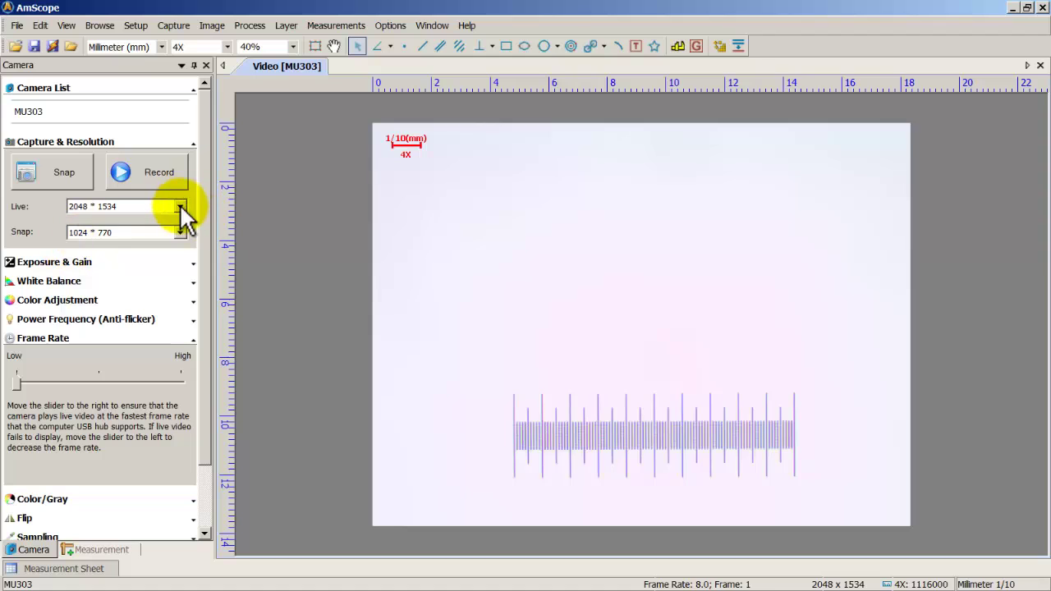
pyautogui.click(180, 206)
pyautogui.click(134, 231)
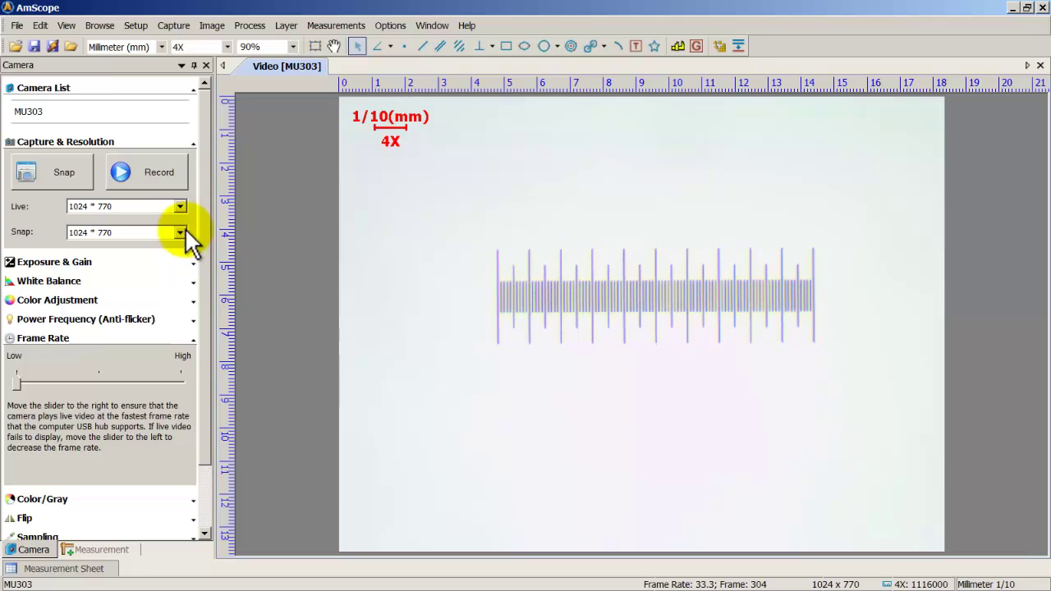
pyautogui.click(178, 205)
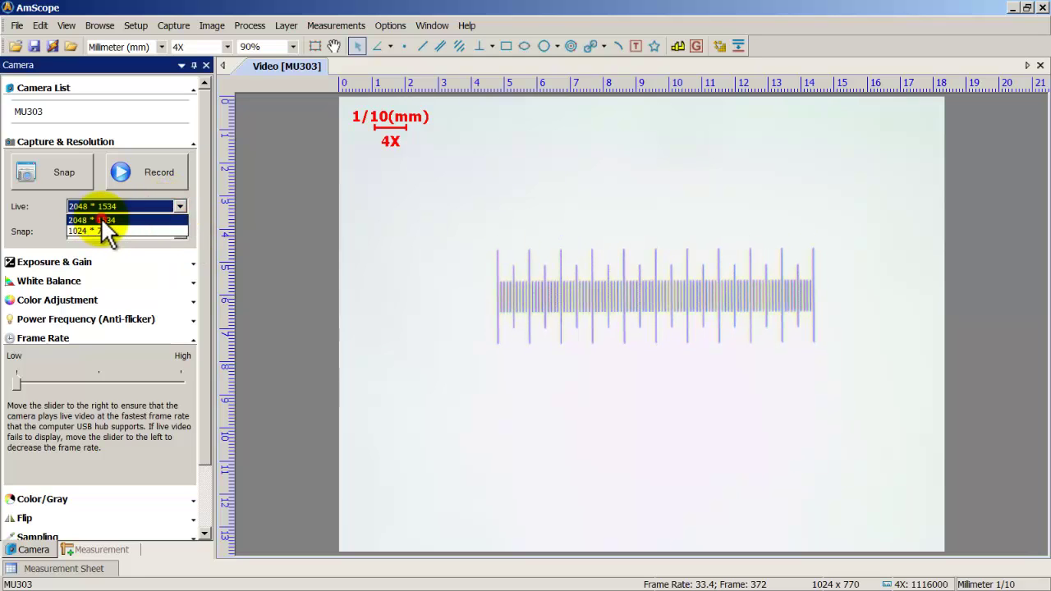
pyautogui.click(517, 265)
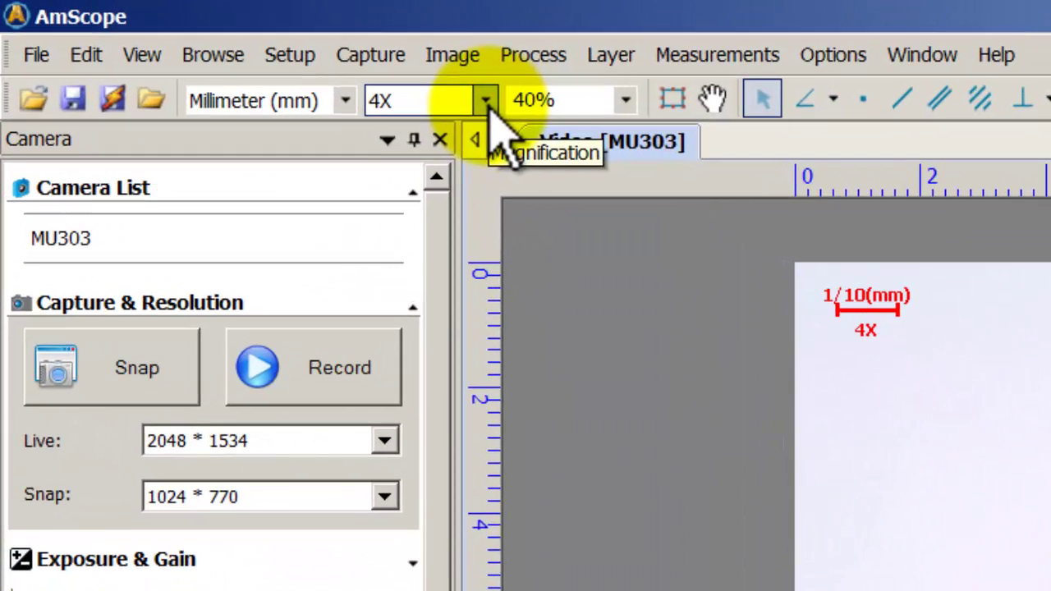
# - Set the magnification to NA and the live video's zoom to 100%
pyautogui.click(227, 48)
pyautogui.click(398, 160)
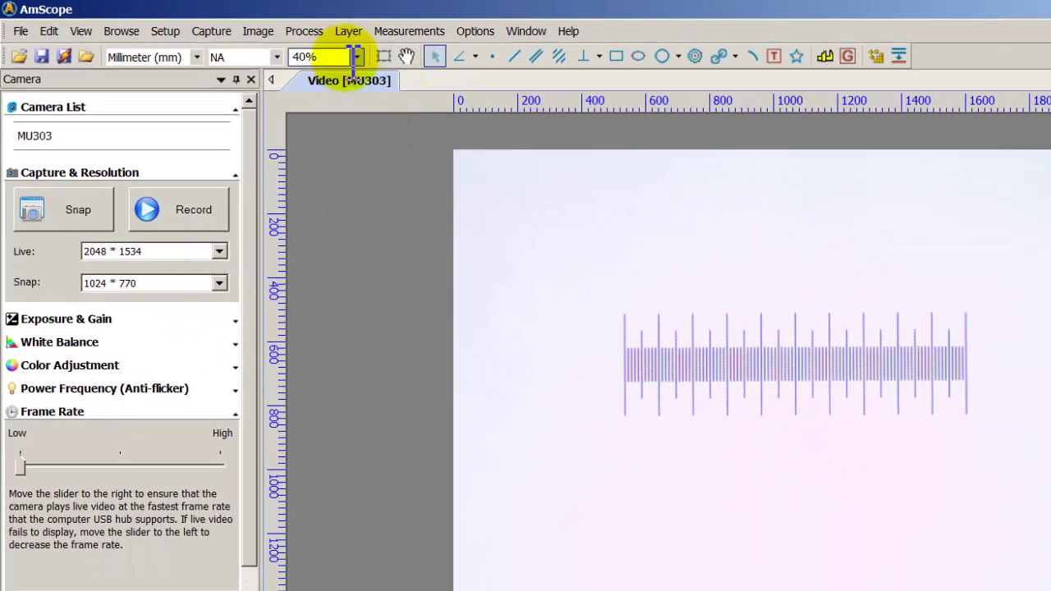
pyautogui.click(354, 57)
pyautogui.click(326, 173)
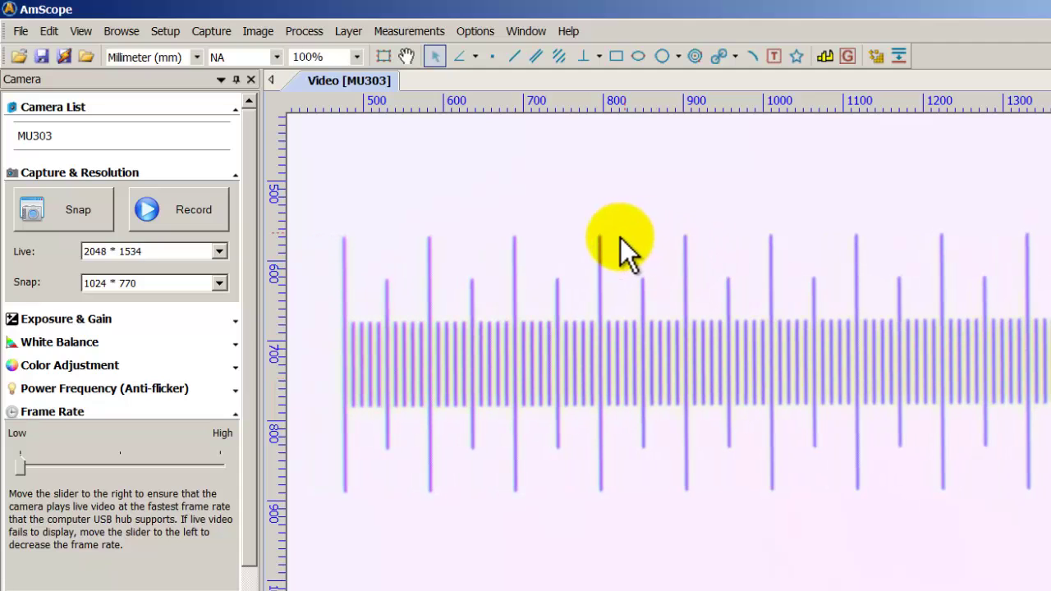
pyautogui.click(477, 33)
pyautogui.click(482, 126)
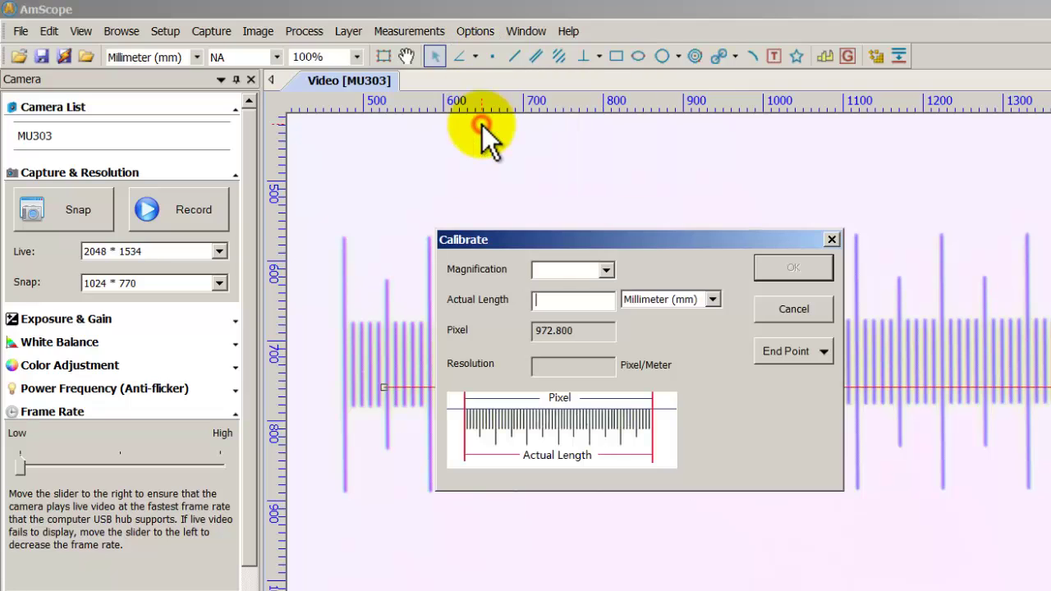
pyautogui.click(606, 271)
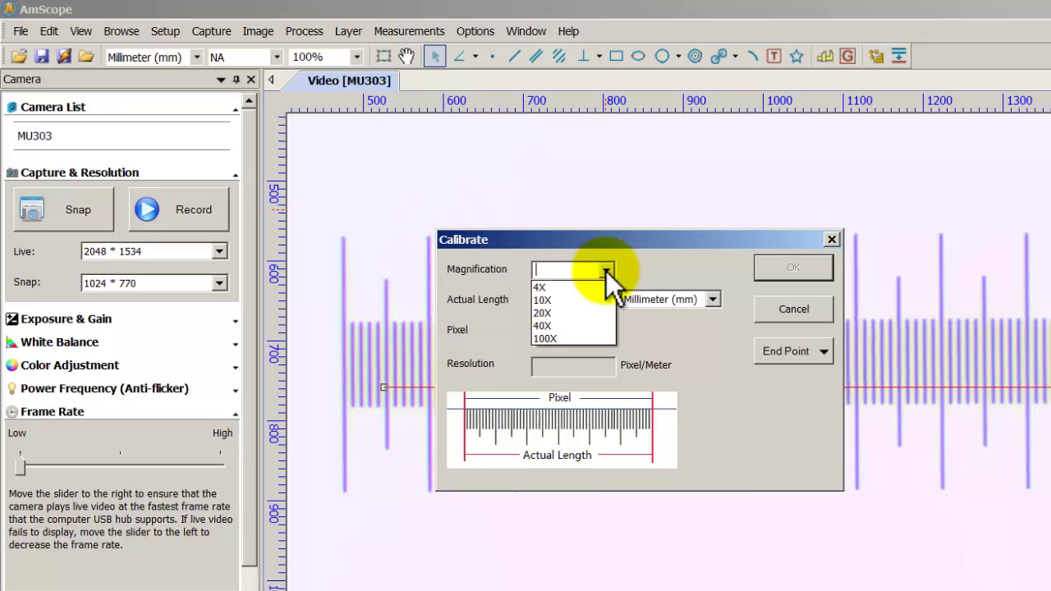
pyautogui.click(806, 309)
pyautogui.click(808, 311)
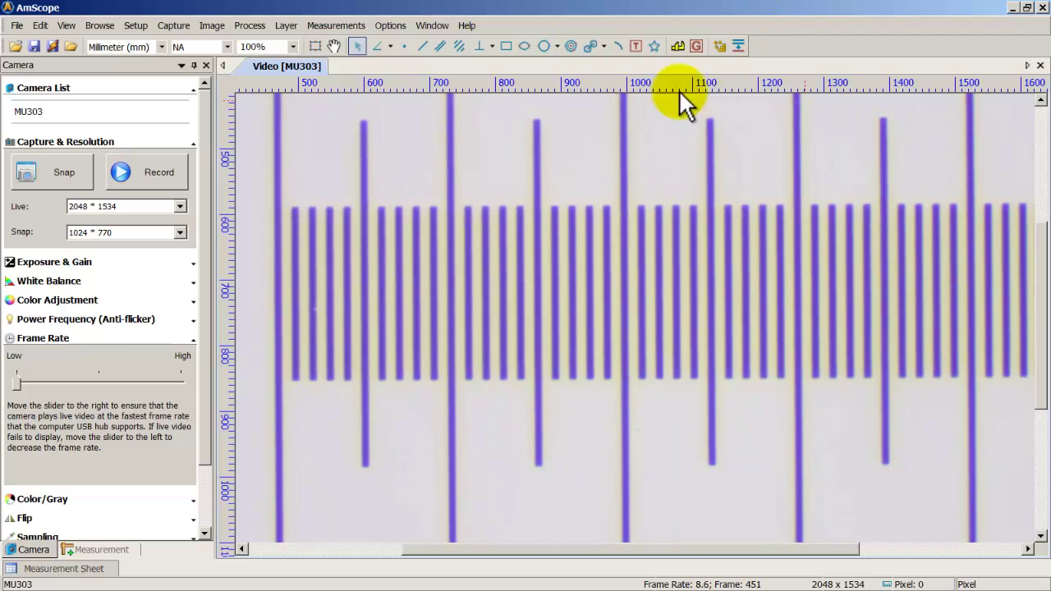
# - Start a new calibration for the 10X magnification, with the Calibrate dialog moved clear of the calibration line
pyautogui.click(392, 23)
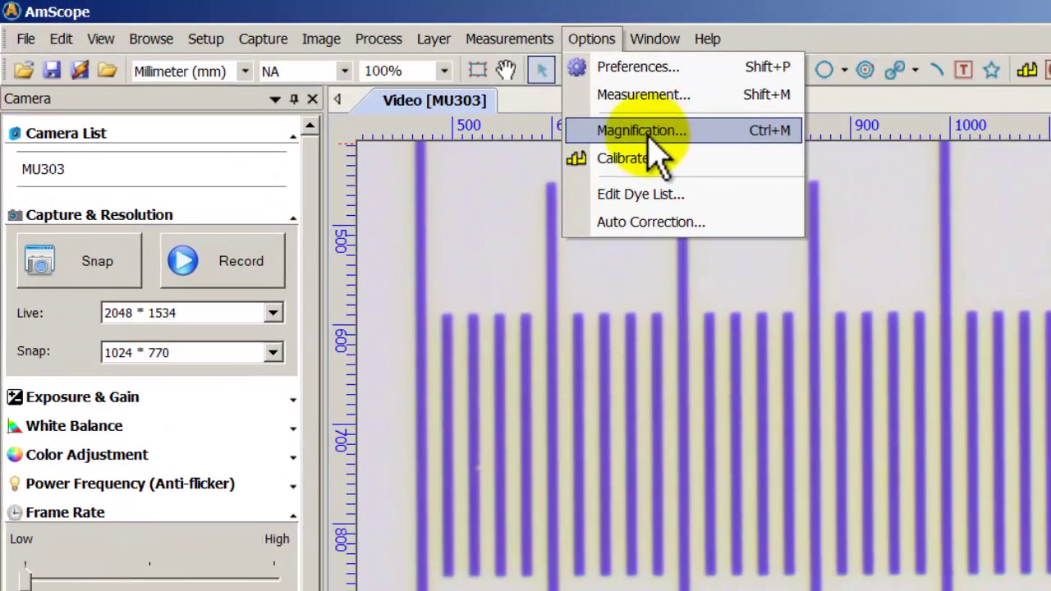
pyautogui.click(645, 164)
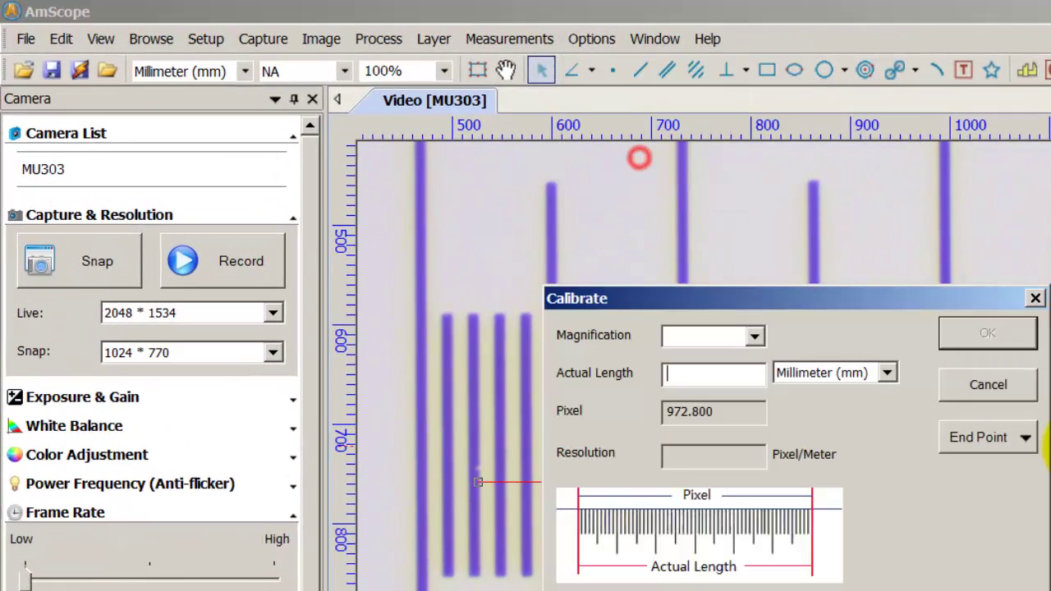
pyautogui.moveTo(733, 301); pyautogui.dragTo(197, 39)
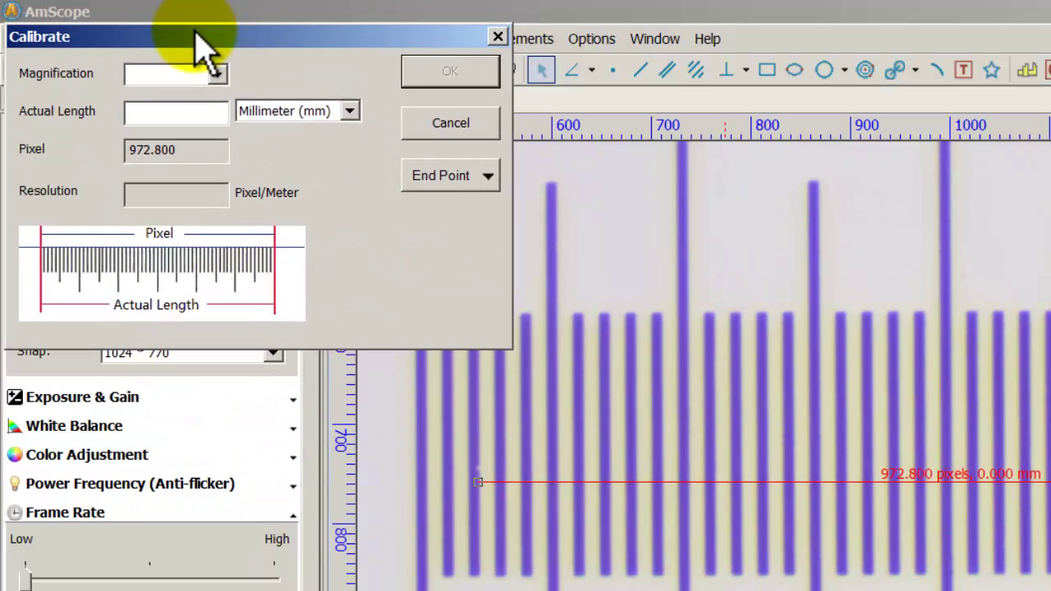
pyautogui.click(218, 75)
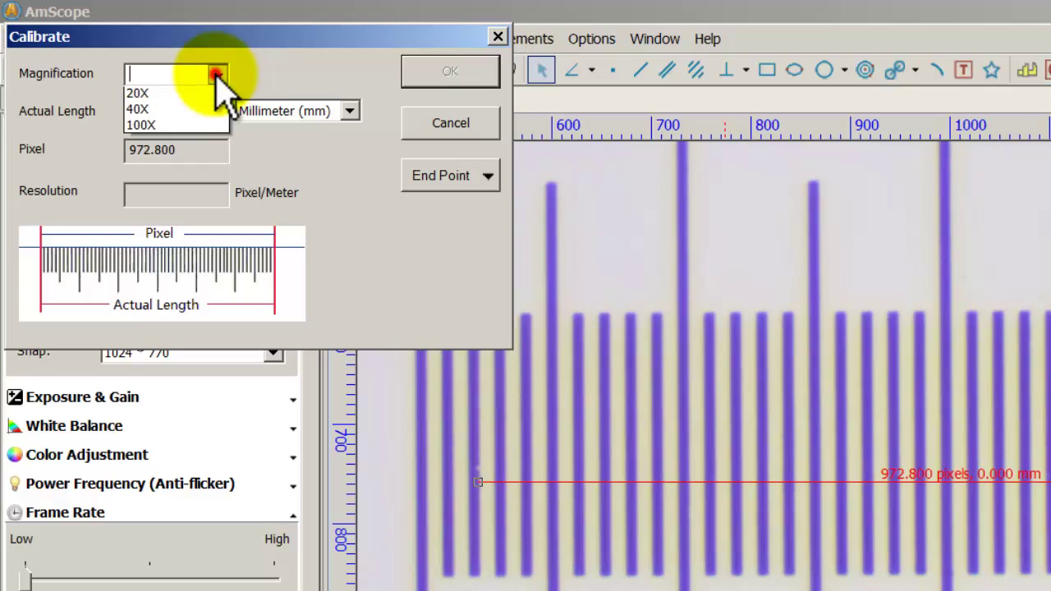
pyautogui.click(139, 111)
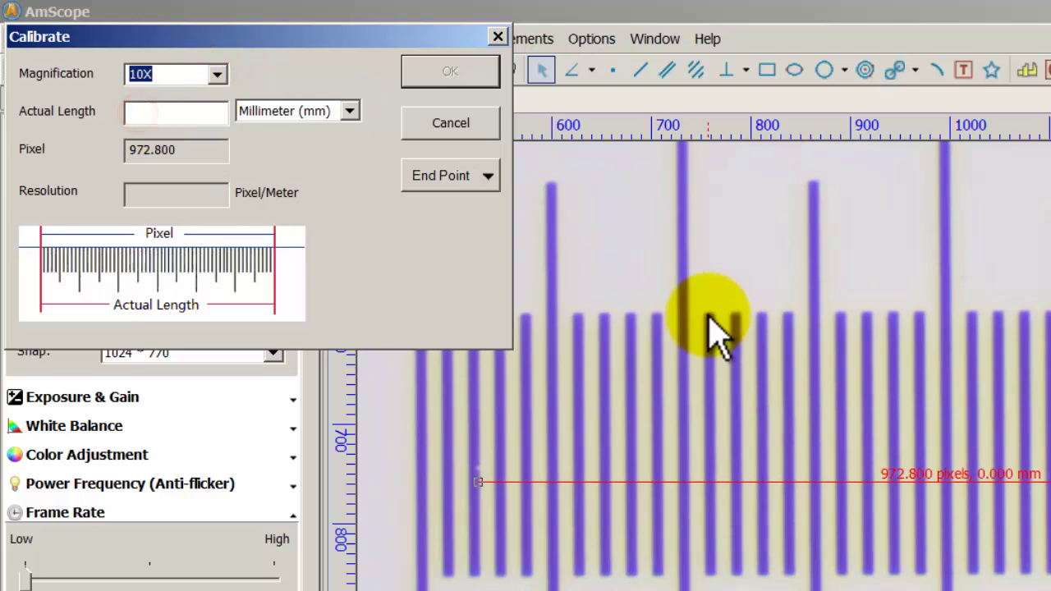
pyautogui.click(168, 112)
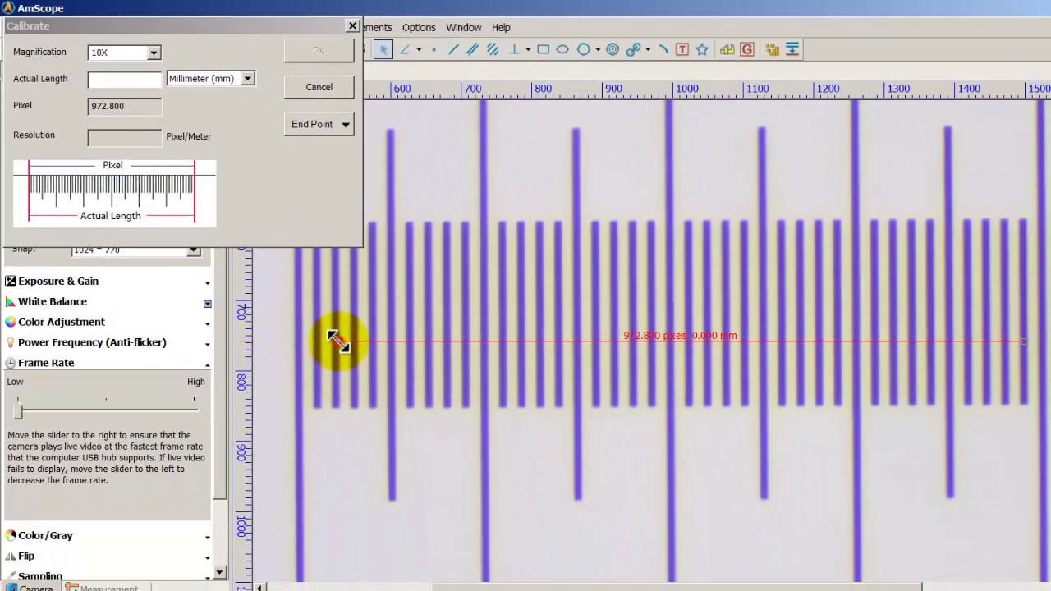
# - Place the calibration line's endpoints on the scale's first long mark and first medium mark, keeping it horizontal, about 139 pixels long
pyautogui.moveTo(336, 337); pyautogui.dragTo(298, 410)
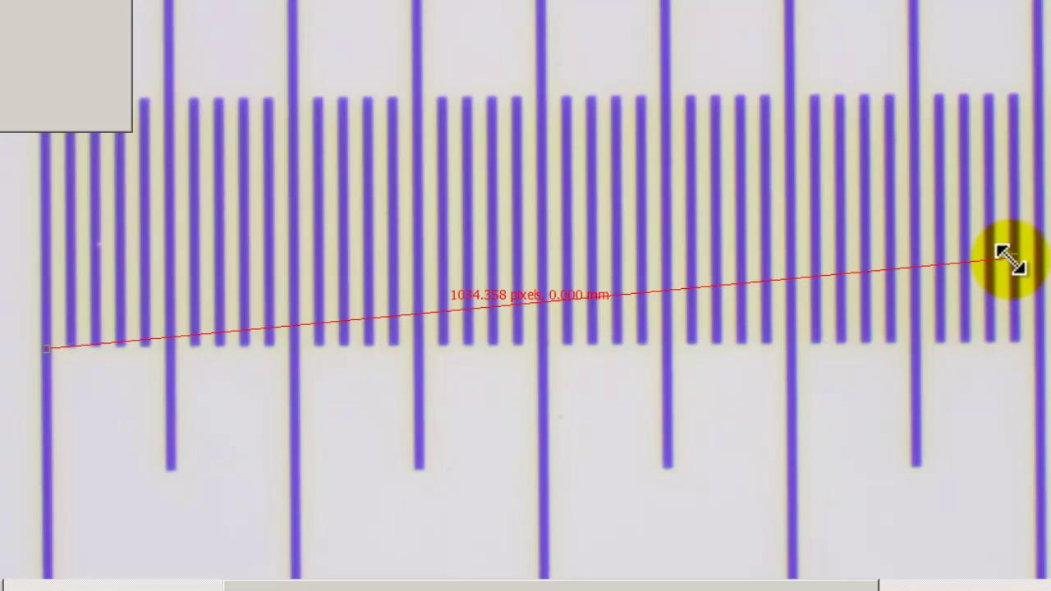
pyautogui.moveTo(1008, 259); pyautogui.dragTo(179, 377)
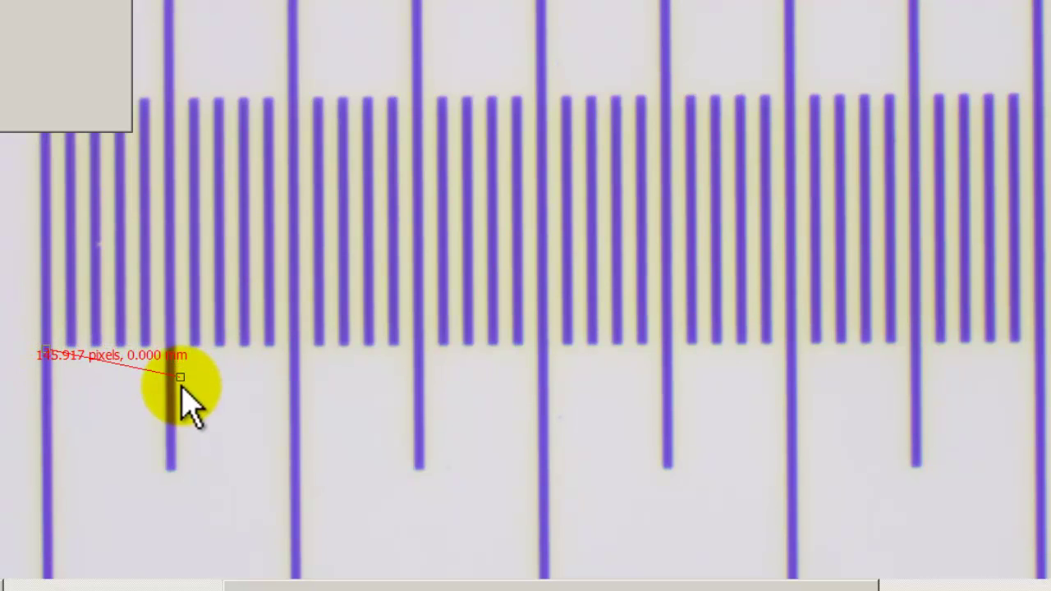
pyautogui.moveTo(176, 376); pyautogui.dragTo(168, 350)
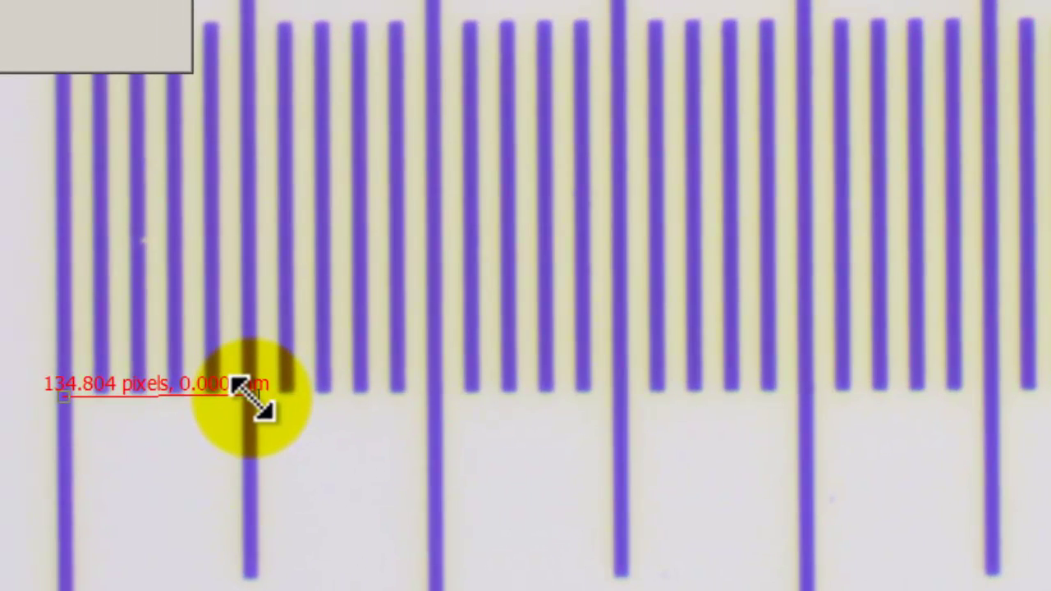
pyautogui.moveTo(252, 399)
pyautogui.mouseDown()
pyautogui.moveTo(241, 495)
pyautogui.moveTo(268, 423)
pyautogui.moveTo(256, 419)
pyautogui.moveTo(256, 403)
pyautogui.mouseUp()
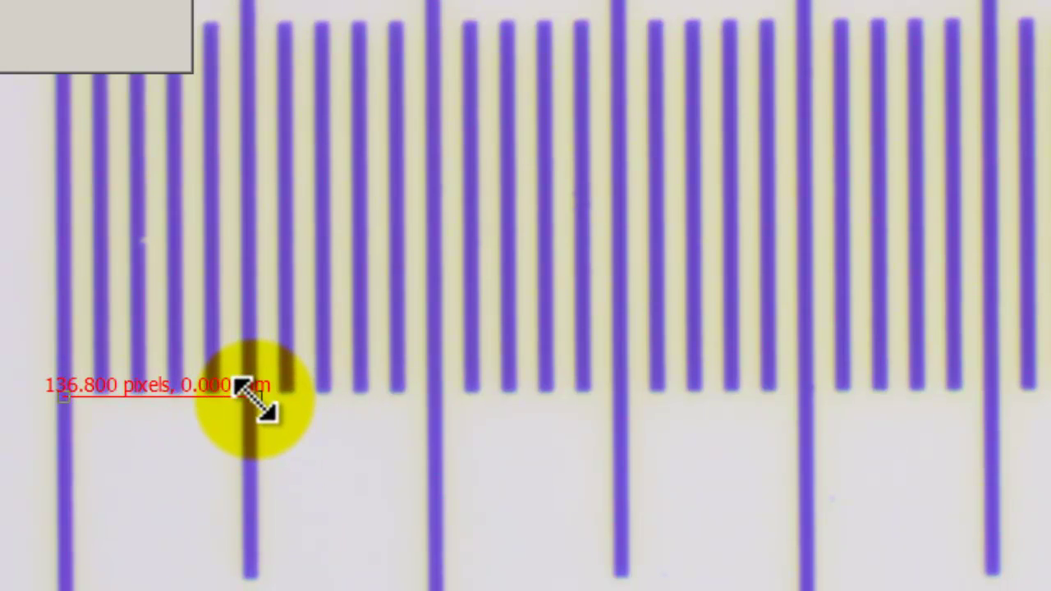
pyautogui.moveTo(256, 401); pyautogui.dragTo(253, 401)
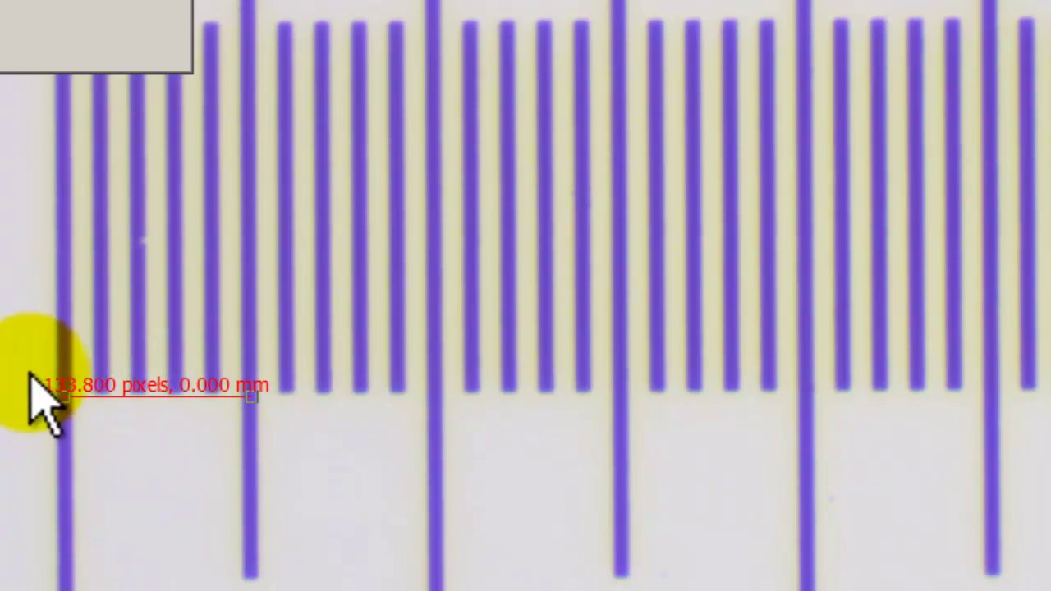
pyautogui.moveTo(56, 393); pyautogui.dragTo(54, 392)
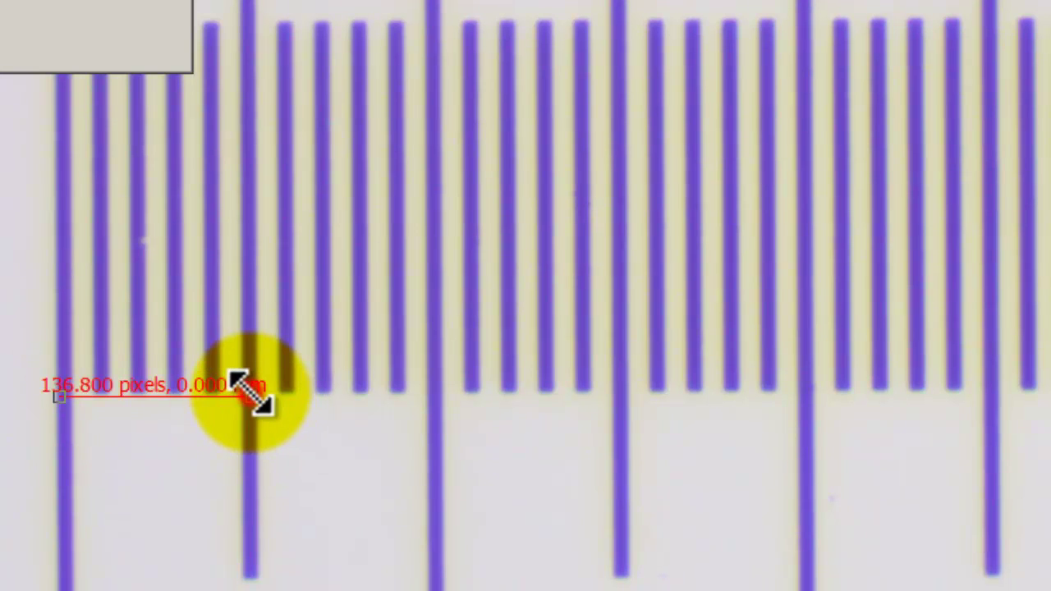
pyautogui.moveTo(251, 392); pyautogui.dragTo(253, 392)
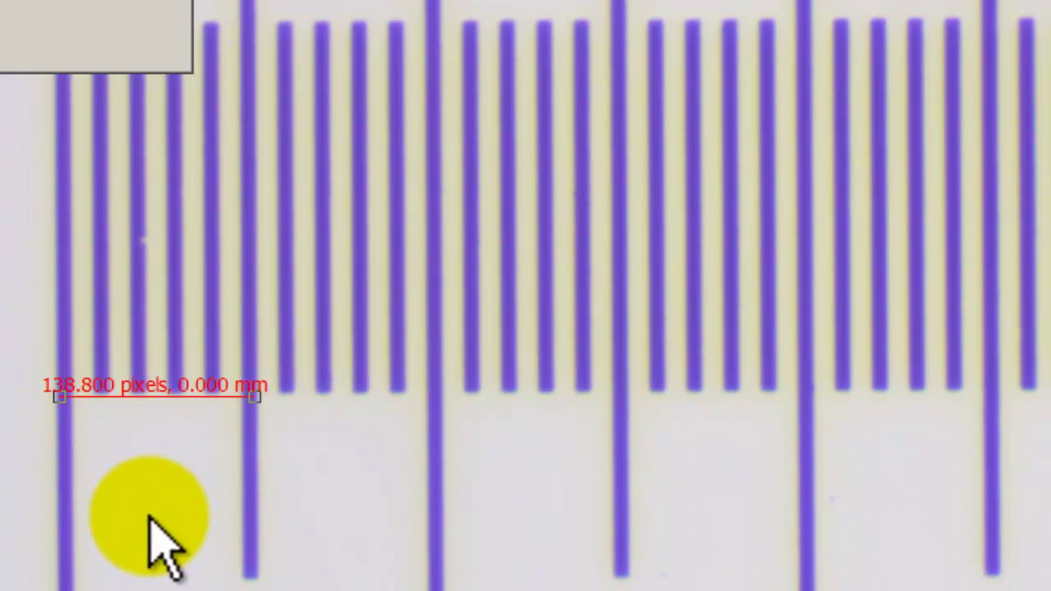
# - Lengthen the calibration line to about 141 pixels and save the 10X calibration with an actual length of .05 mm
pyautogui.moveTo(253, 393); pyautogui.dragTo(253, 393)
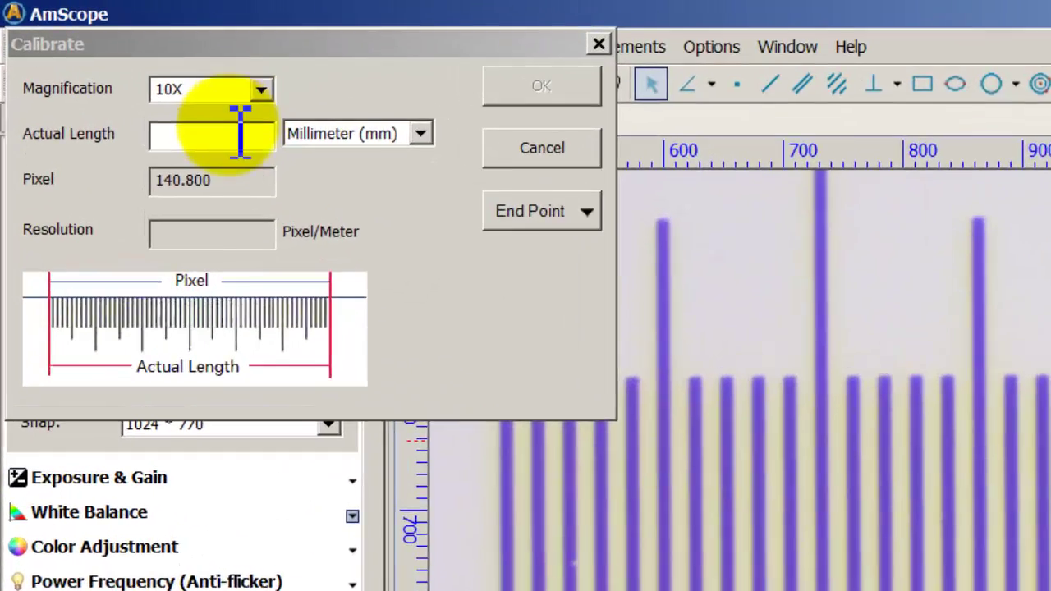
pyautogui.click(100, 76)
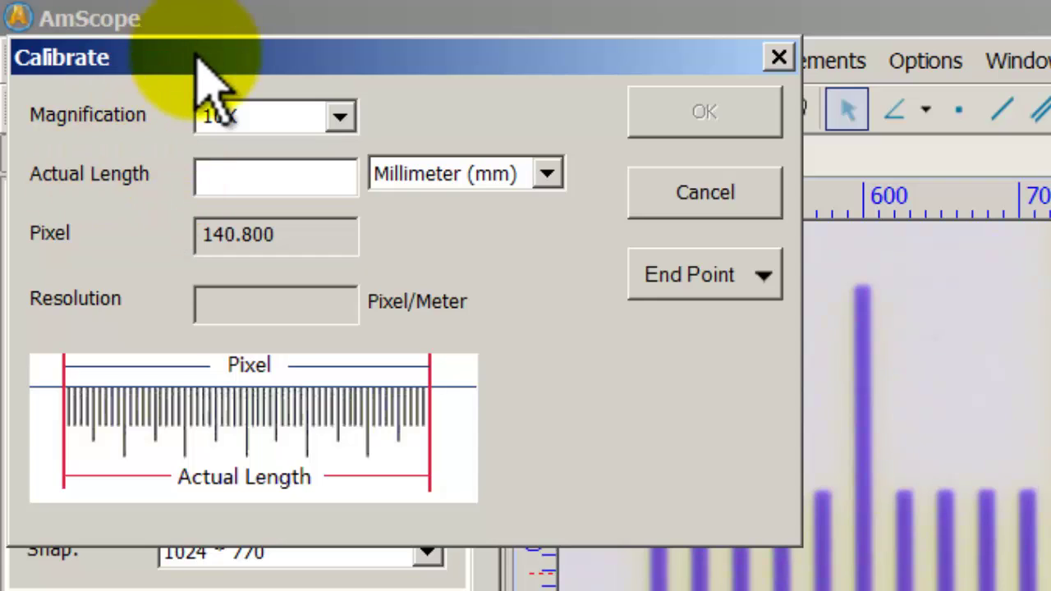
pyautogui.click(255, 190)
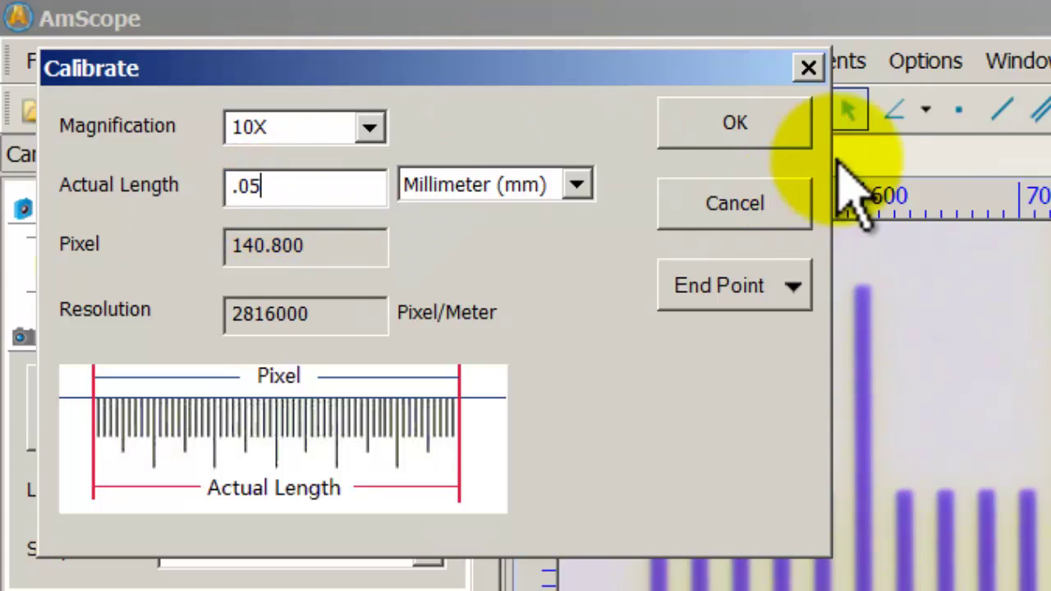
pyautogui.click(743, 128)
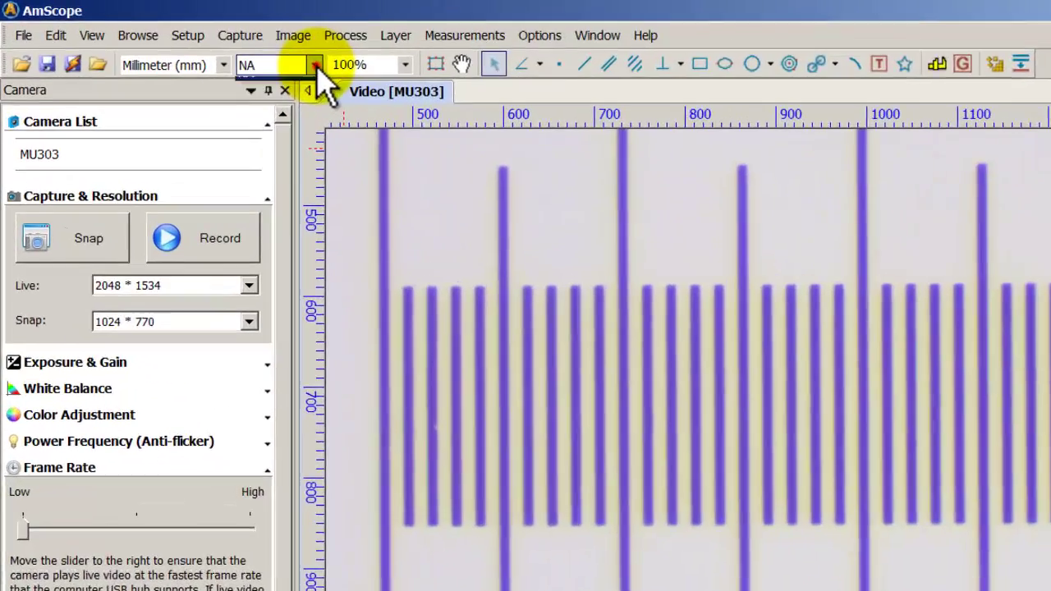
# - Close the live video without saving the measurement layer changes and reopen the MU303 camera
pyautogui.click(228, 46)
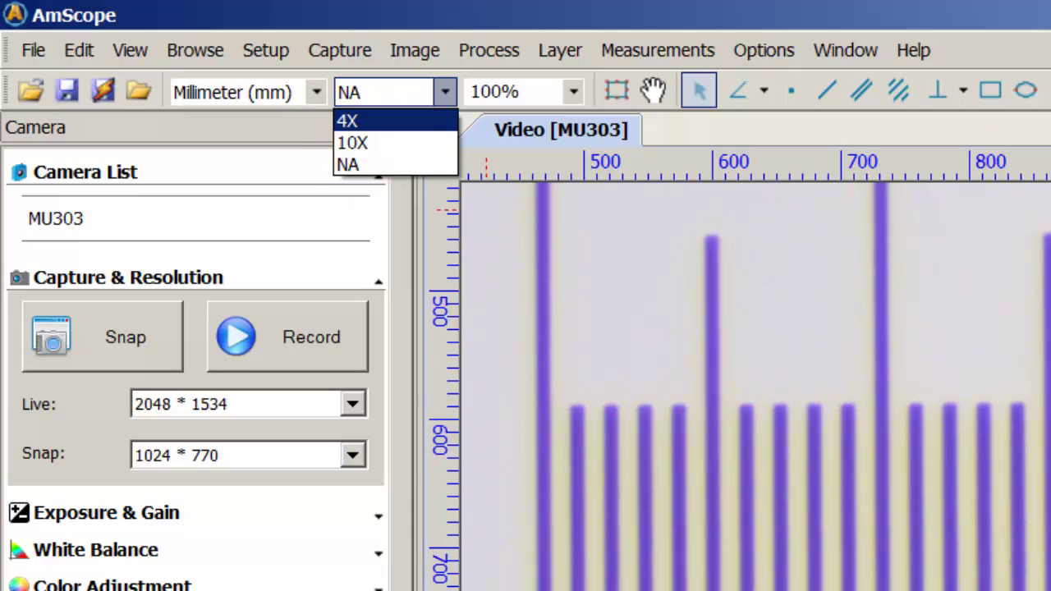
pyautogui.press('Escape')
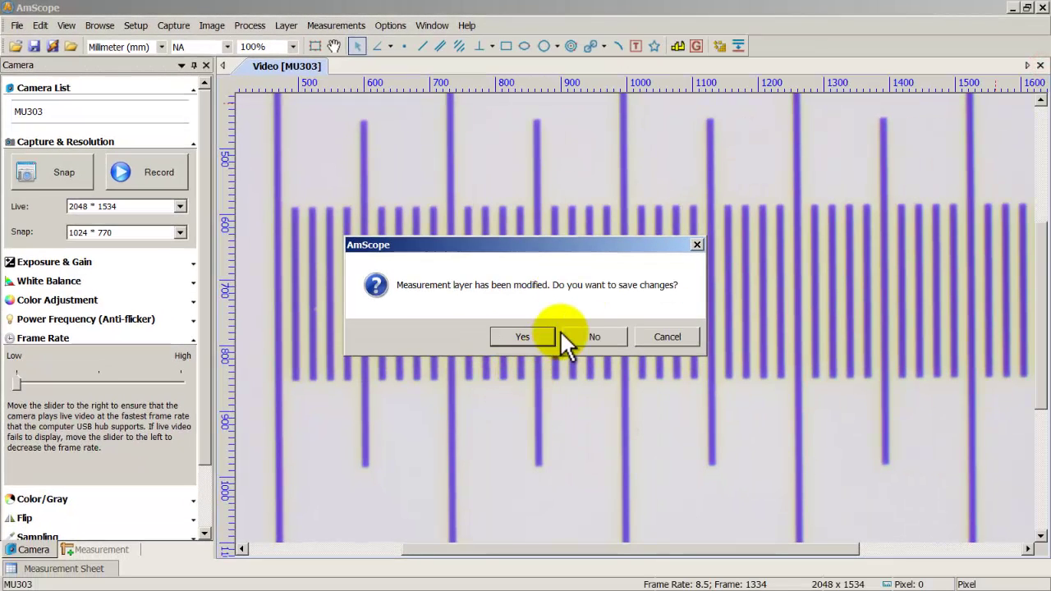
pyautogui.click(588, 335)
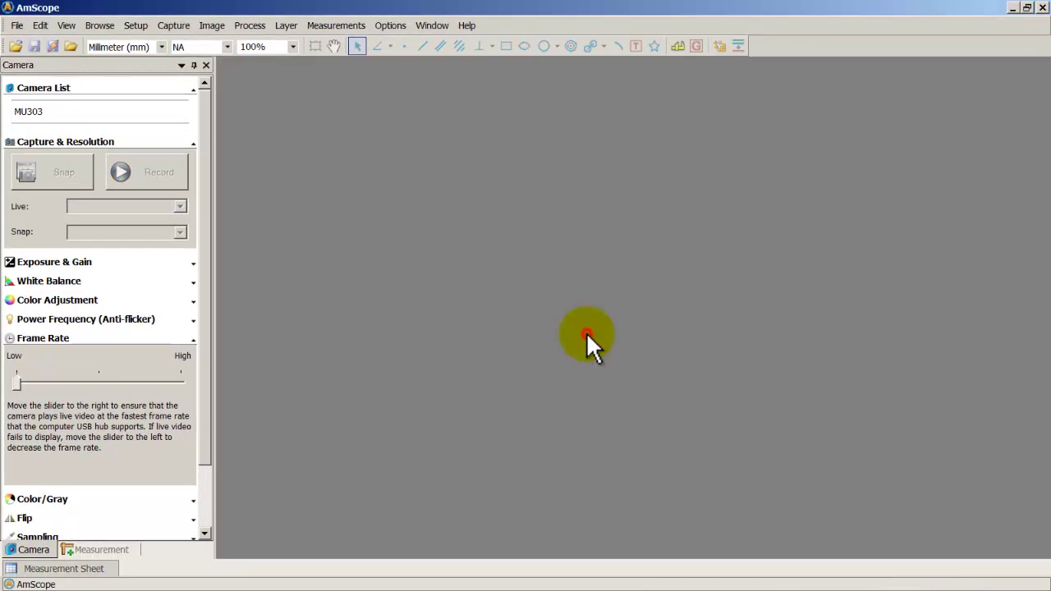
pyautogui.click(30, 112)
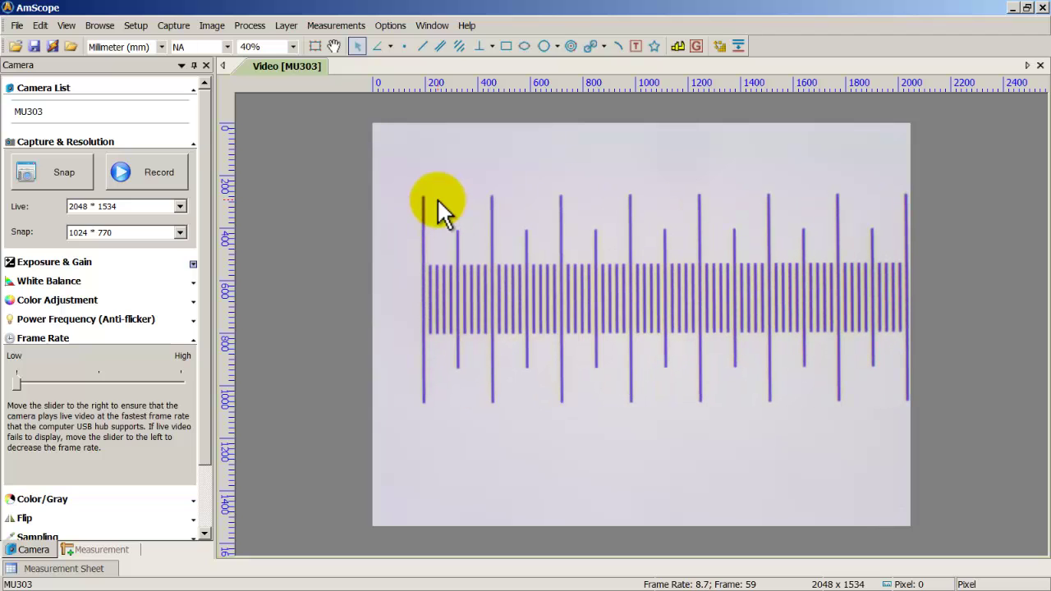
# - Set the magnification to 10X and the live video's zoom to 150%
pyautogui.click(226, 47)
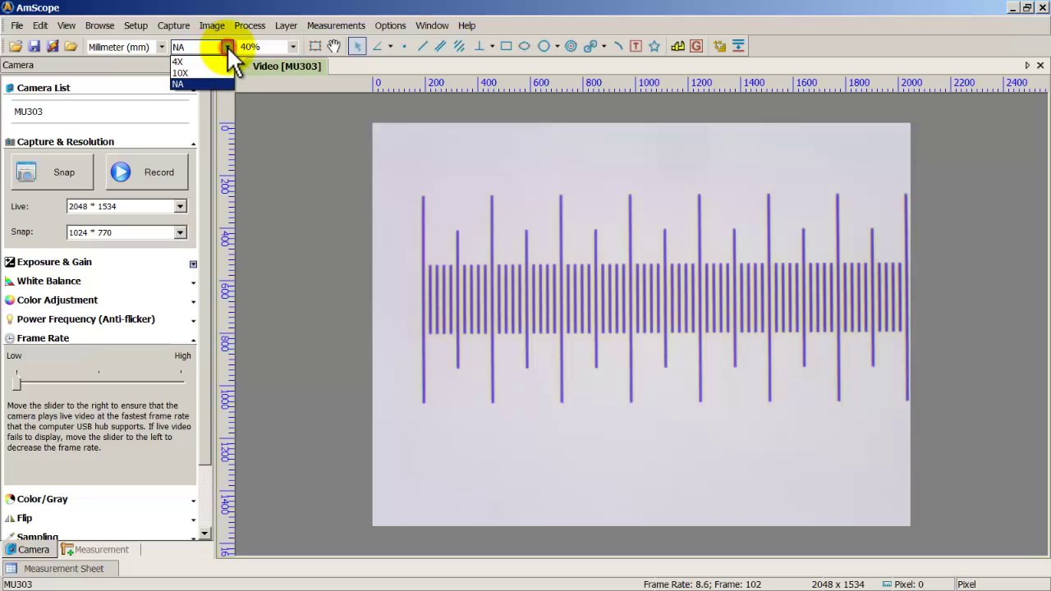
pyautogui.click(191, 73)
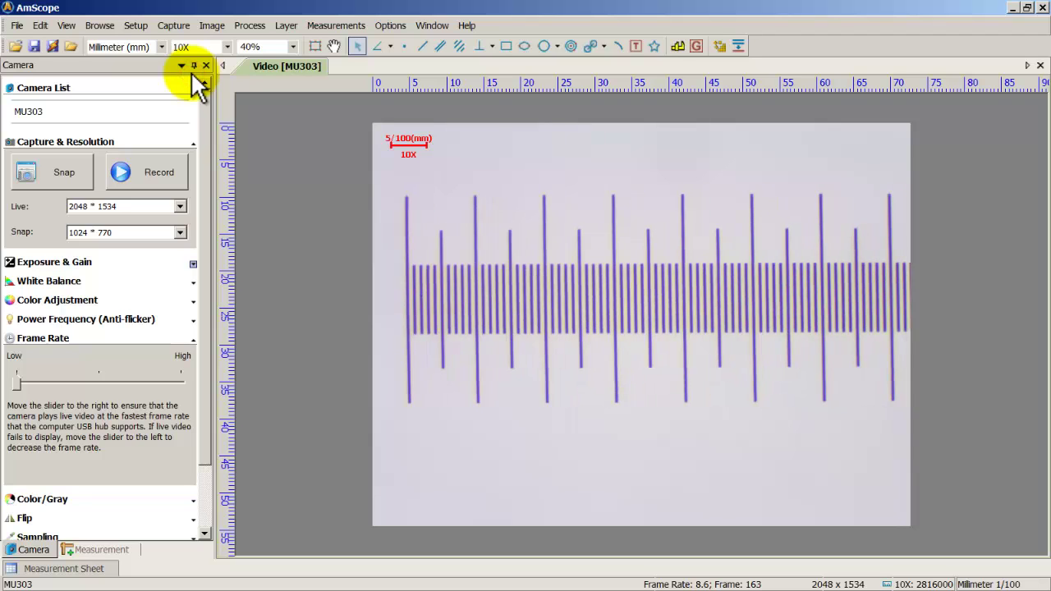
pyautogui.click(289, 47)
pyautogui.click(265, 151)
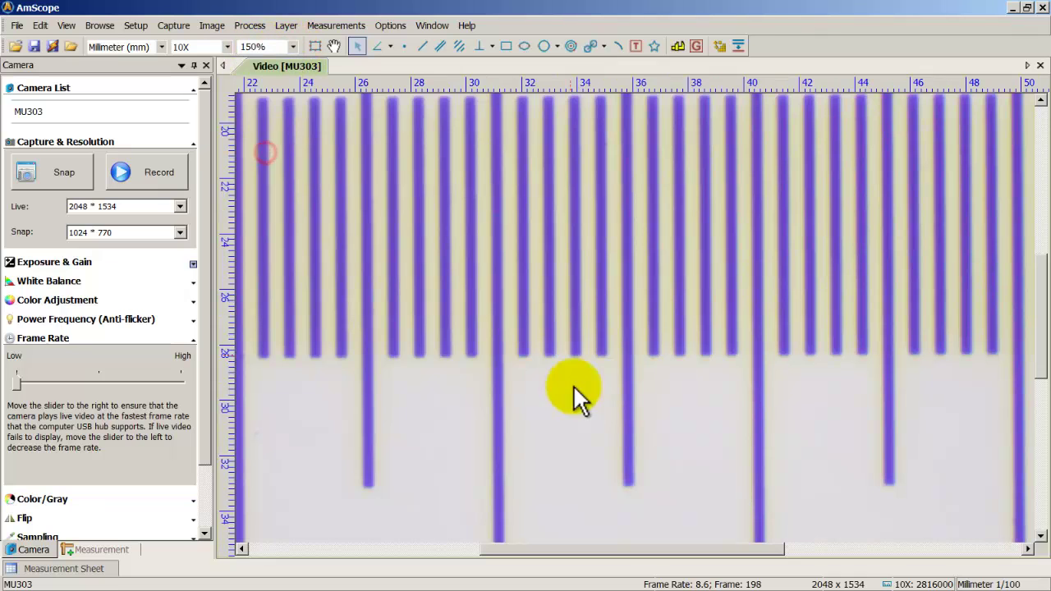
# - Draw a horizontal line measurement about 0.05 mm long from the scale's first long mark to its first medium mark
pyautogui.moveTo(556, 548); pyautogui.dragTo(336, 548)
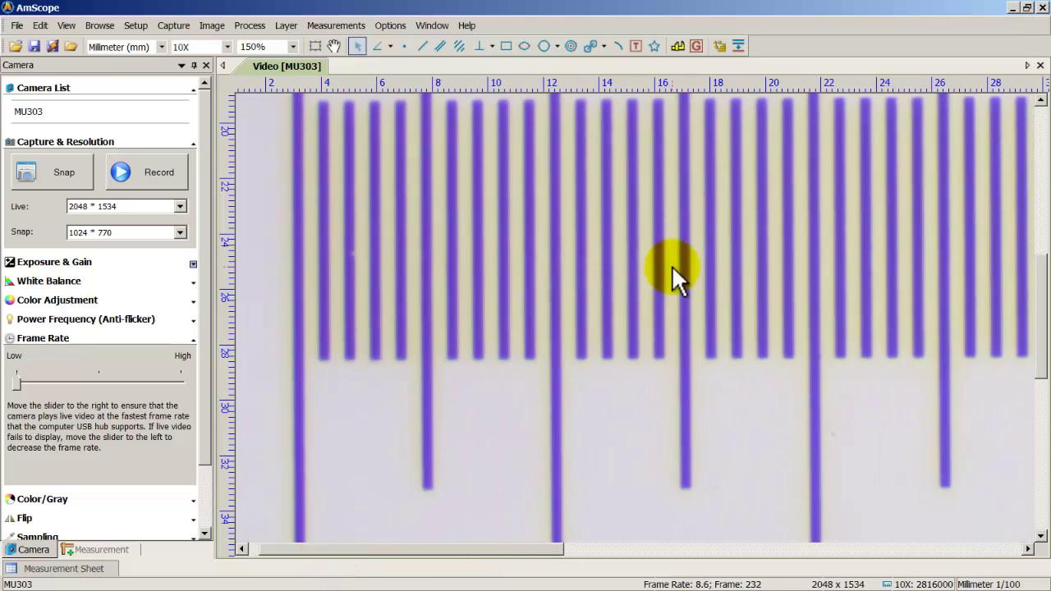
pyautogui.click(421, 46)
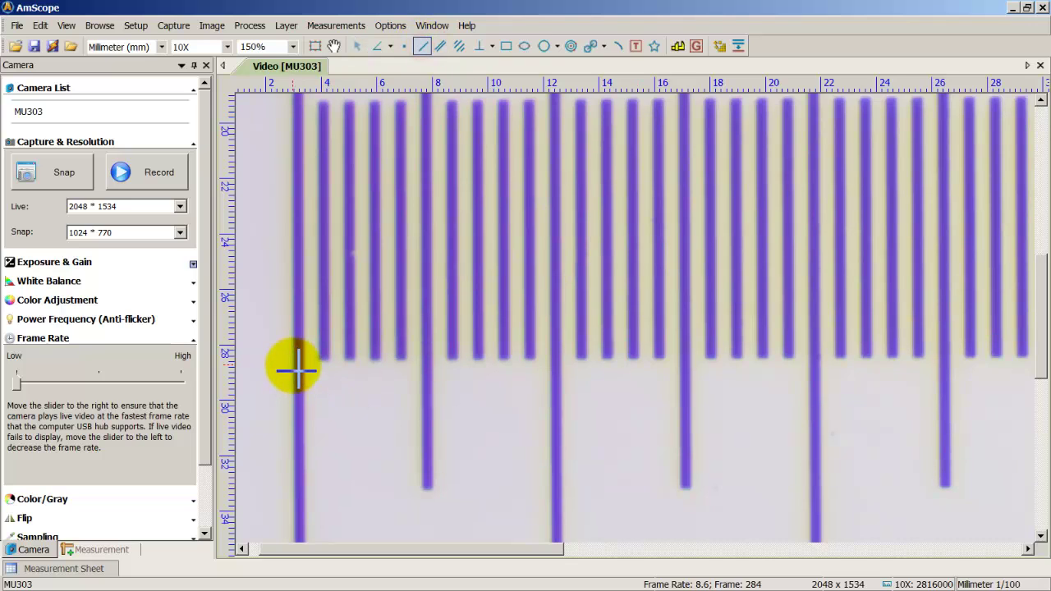
pyautogui.moveTo(297, 369); pyautogui.dragTo(433, 370)
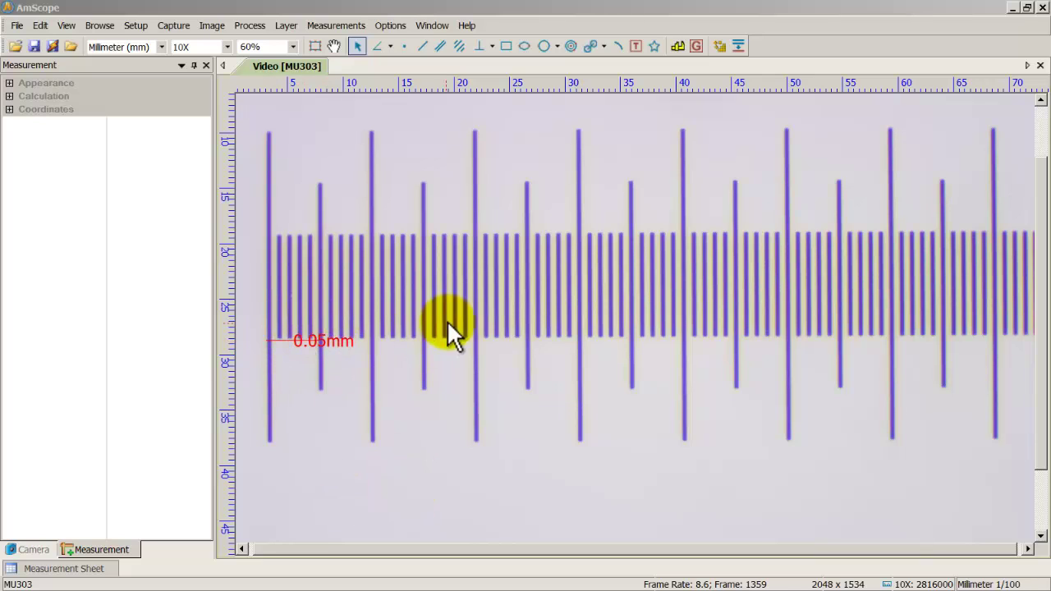
# - Draw a second line measurement about 0.28 mm long below the first, from the scale's first long mark to its fourth long mark
pyautogui.click(422, 46)
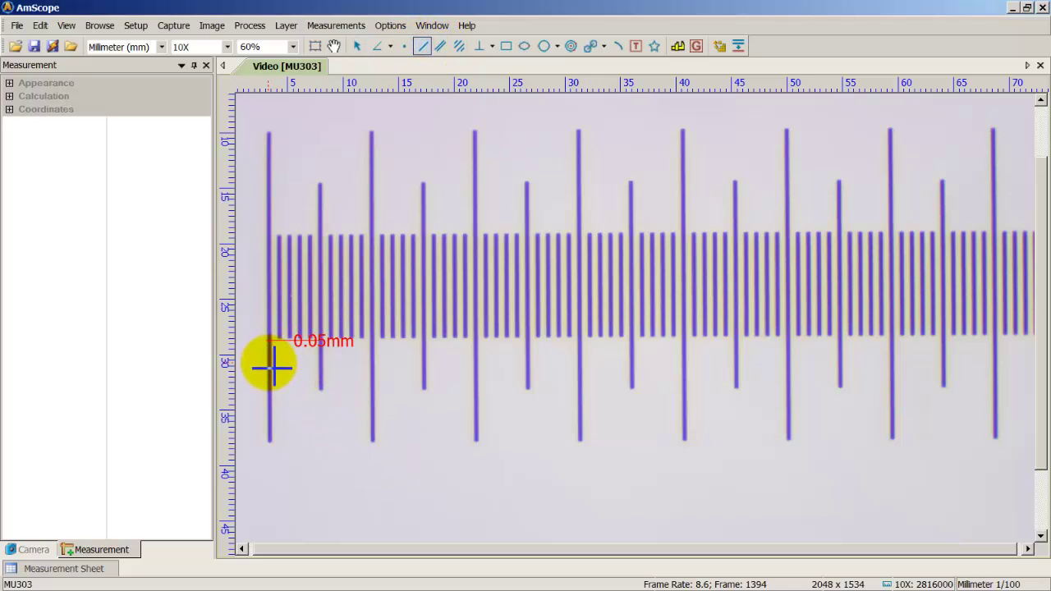
pyautogui.moveTo(270, 364)
pyautogui.mouseDown()
pyautogui.moveTo(610, 366)
pyautogui.moveTo(584, 369)
pyautogui.mouseUp()
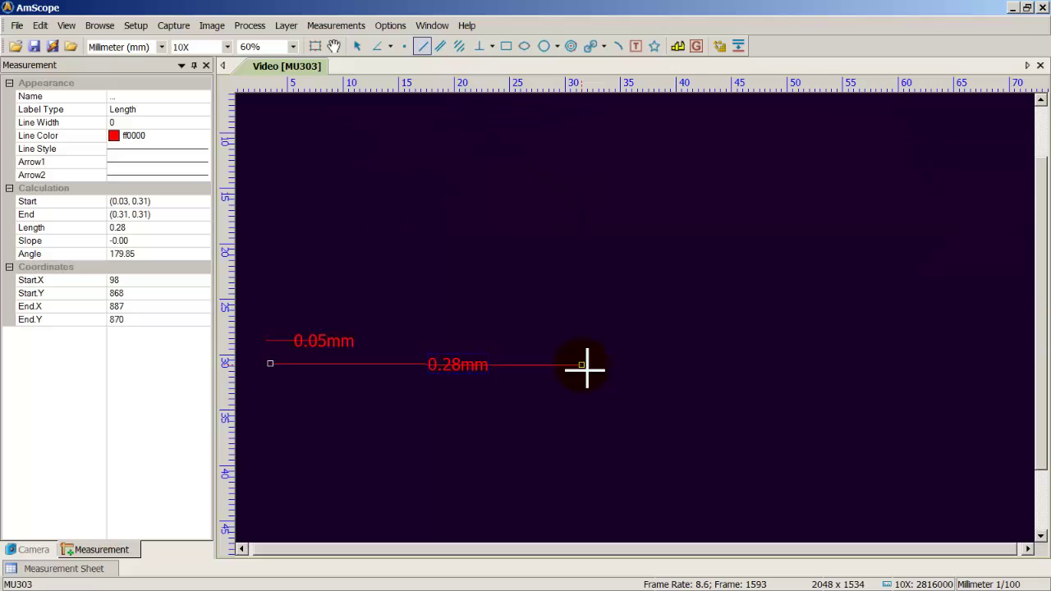
pyautogui.click(585, 367)
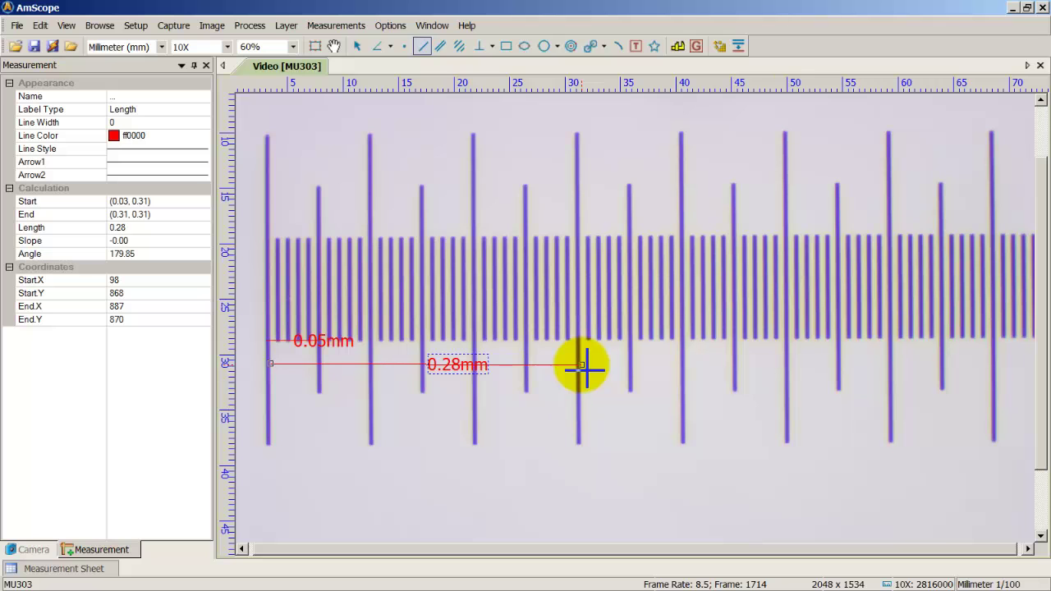
pyautogui.moveTo(583, 369); pyautogui.dragTo(253, 328)
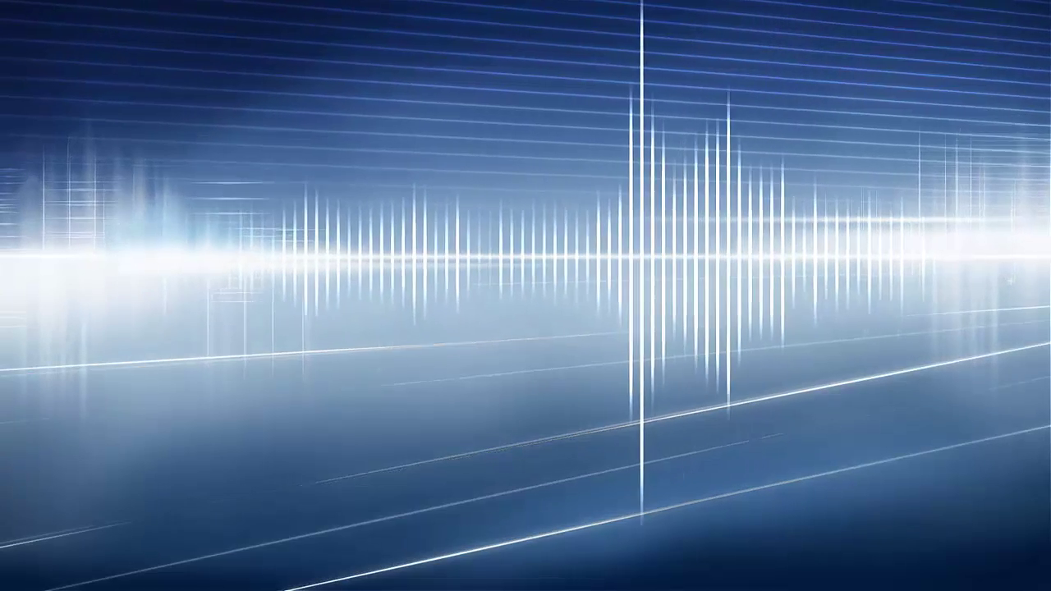